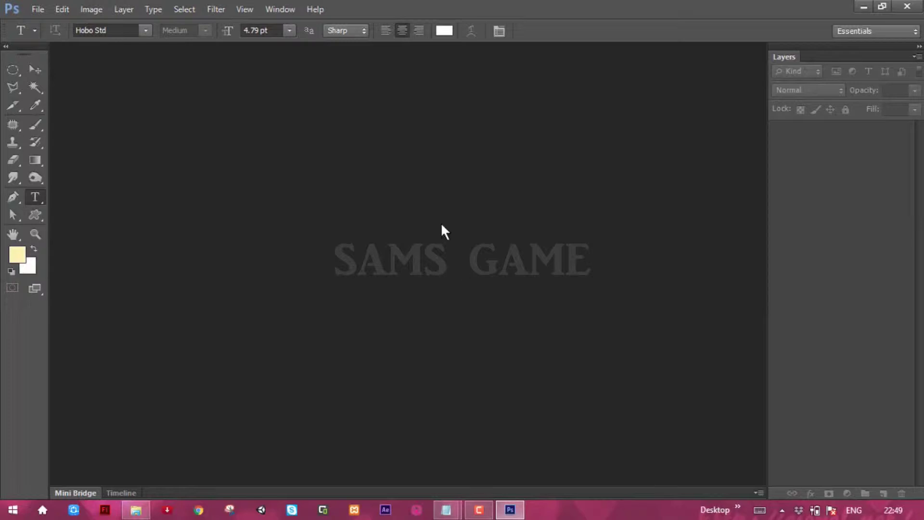
Open the File menu to reach the Open command.
left_click(39, 9)
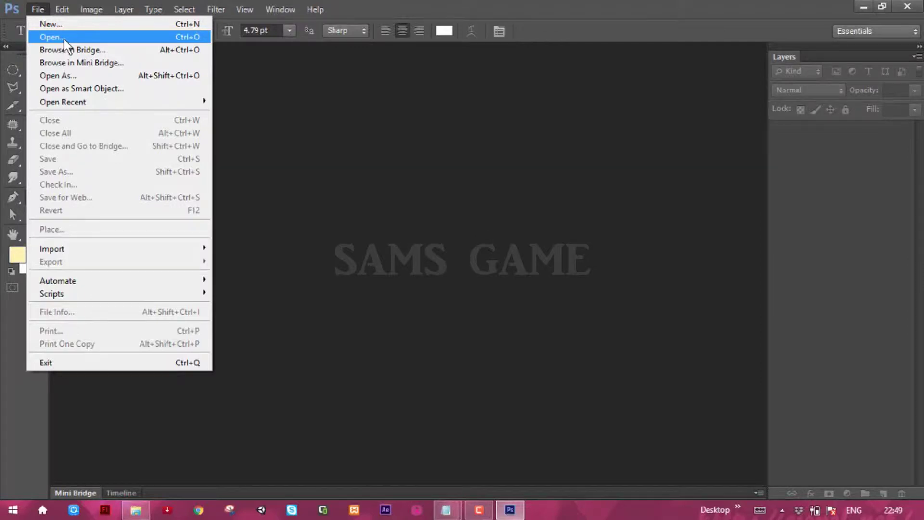
Open the magenta-dress portrait from the Actress folder through File > Open.
left_click(63, 37)
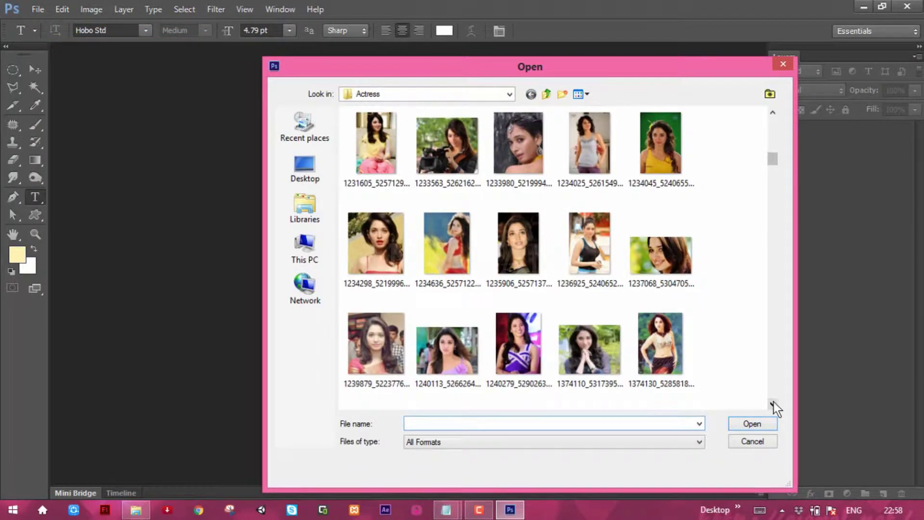
left_click(772, 403)
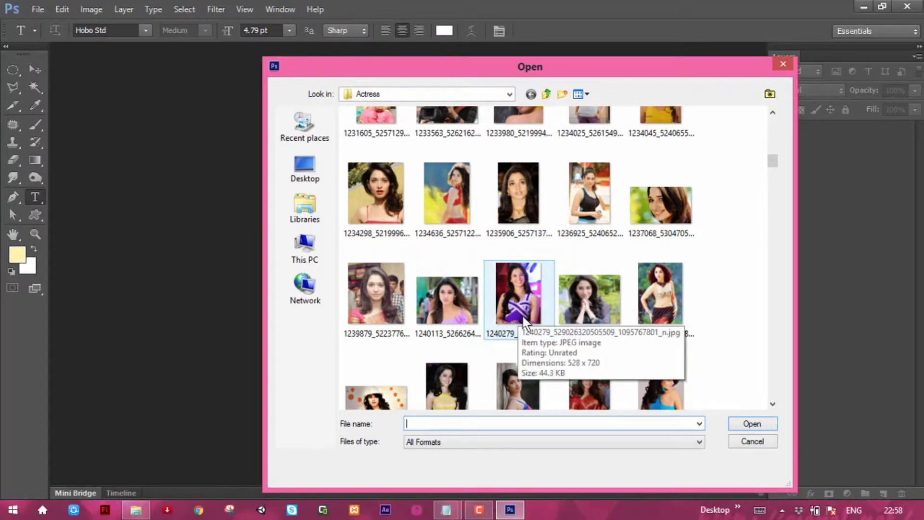
left_click(769, 403)
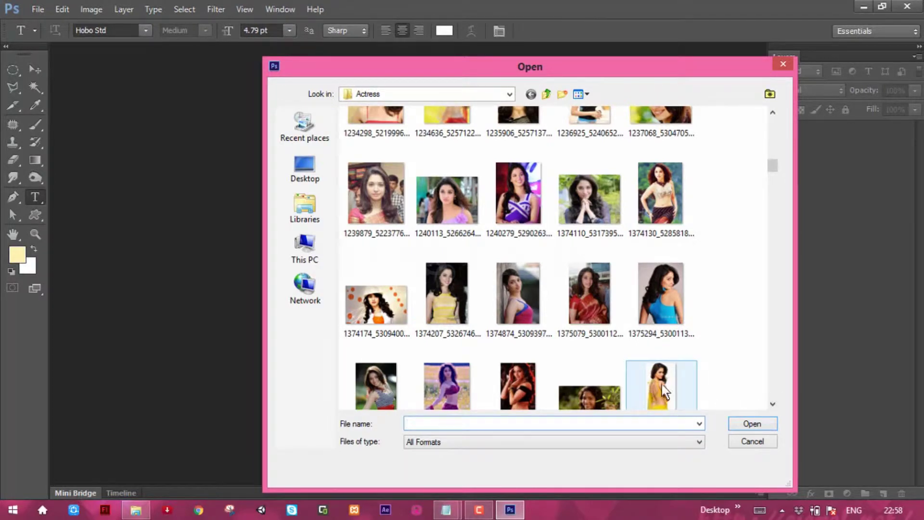
left_click(772, 404)
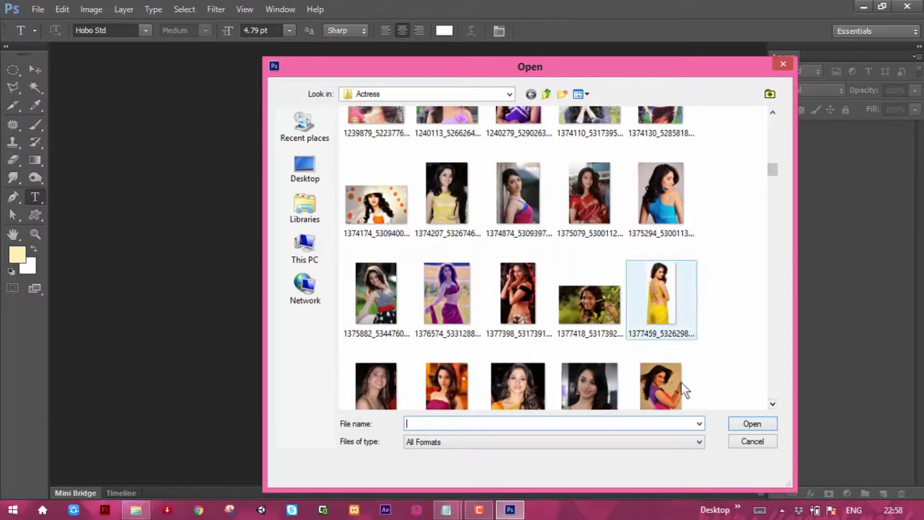
left_click(772, 404)
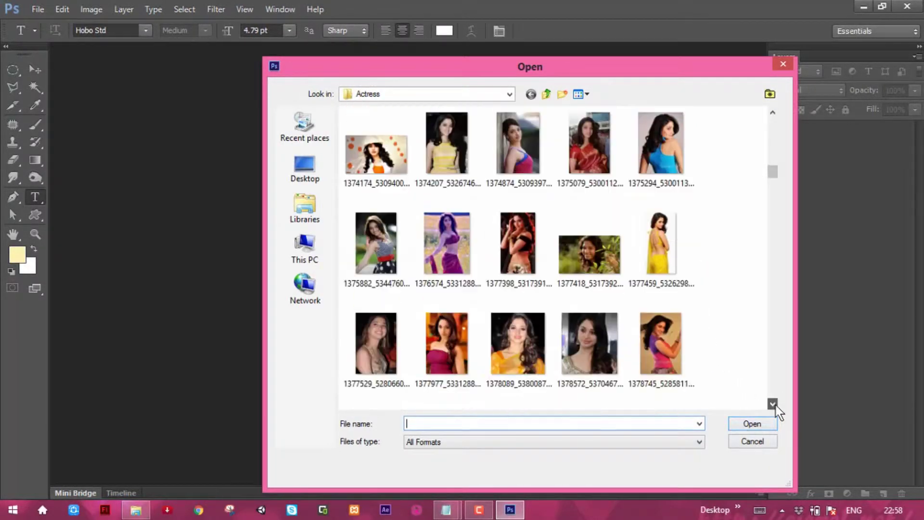
left_click(773, 404)
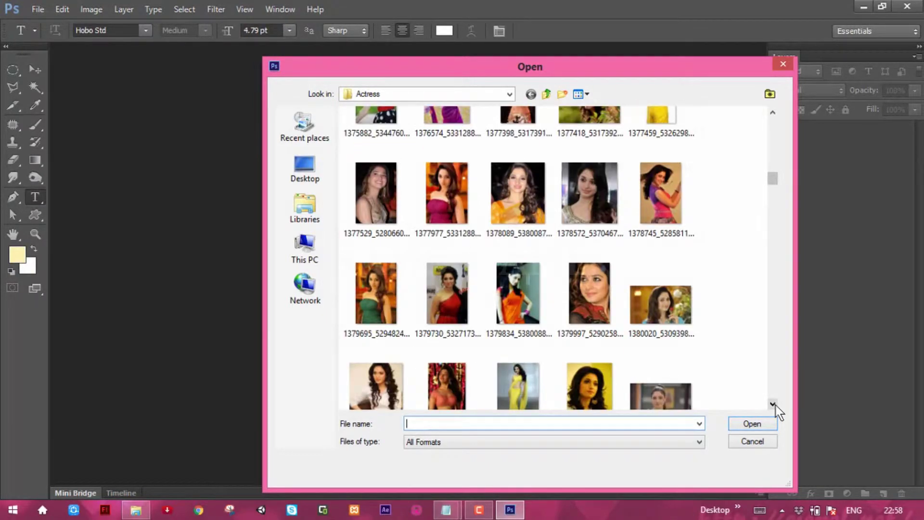
left_click(469, 202)
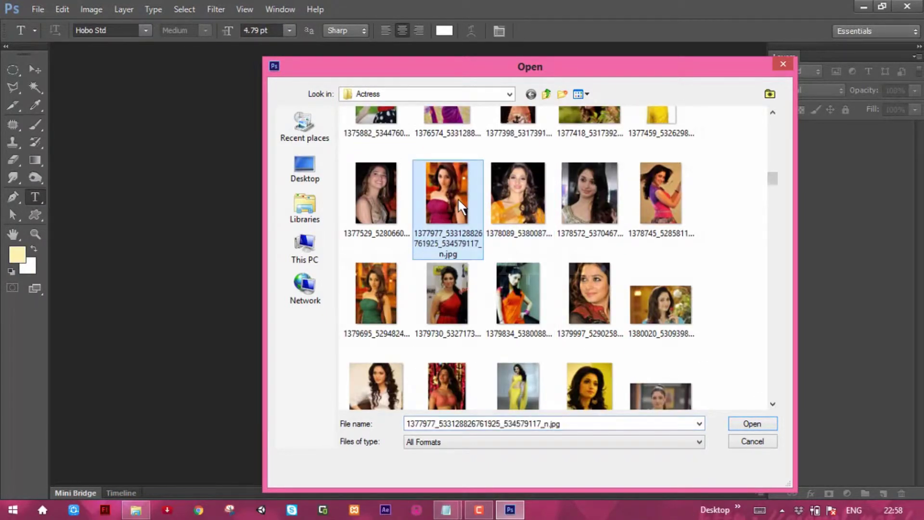
left_click(752, 423)
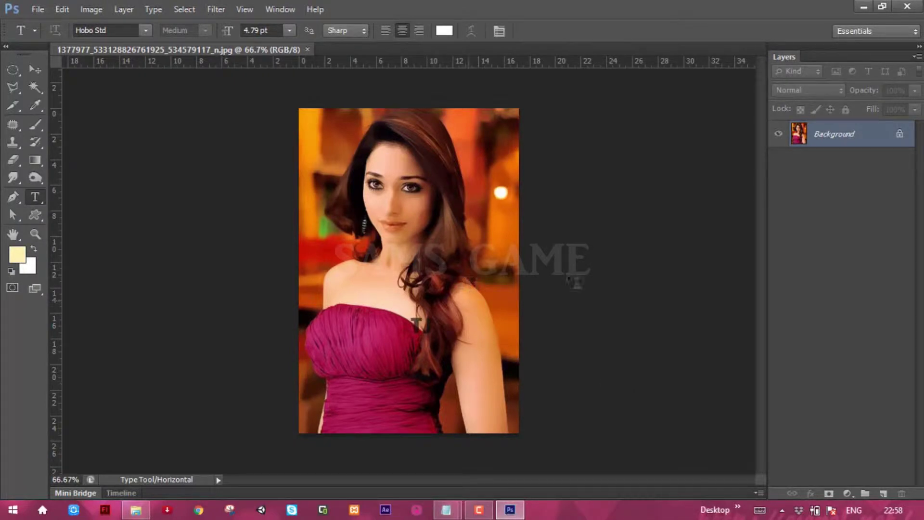
Unlock the background as Layer 0 and add a new layer beneath it.
double_click(830, 138)
left_click(575, 159)
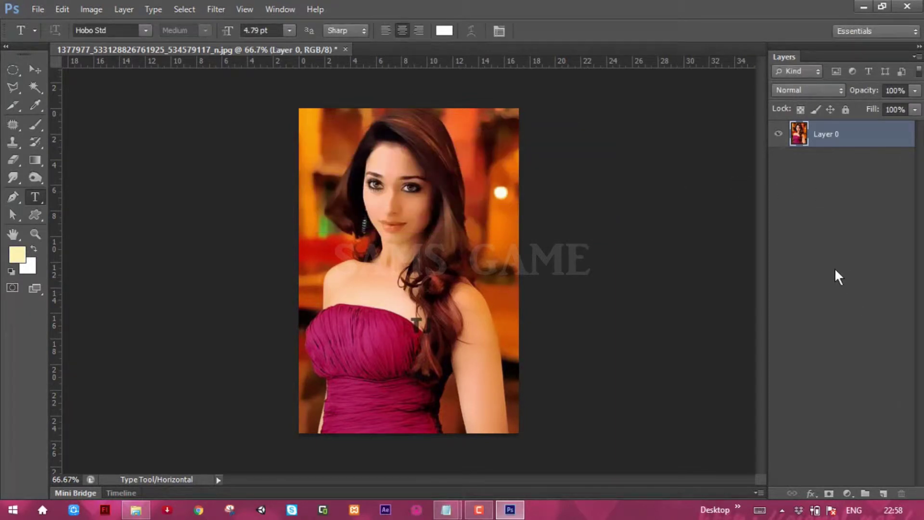
left_click(883, 494, "ctrl")
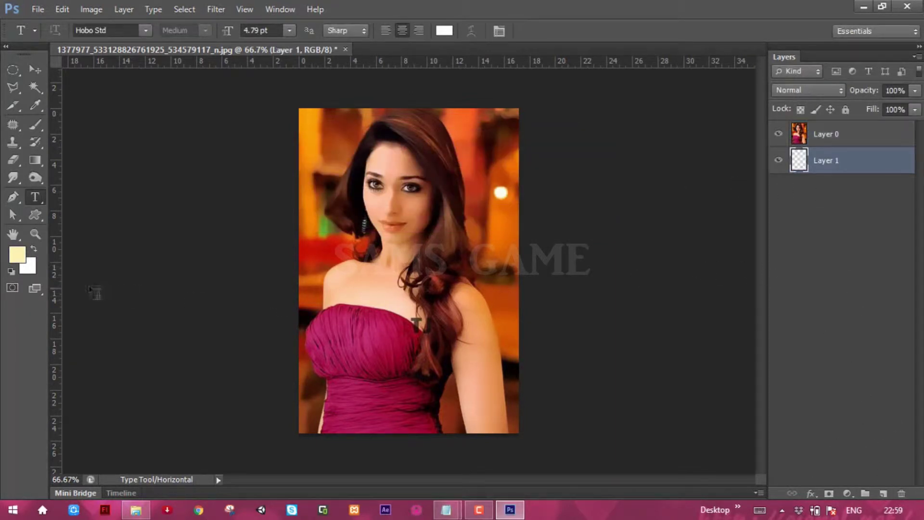
Fill the lower Layer 1 with black and add an empty Layer 2 above the photo.
left_click(12, 269)
left_click(34, 70)
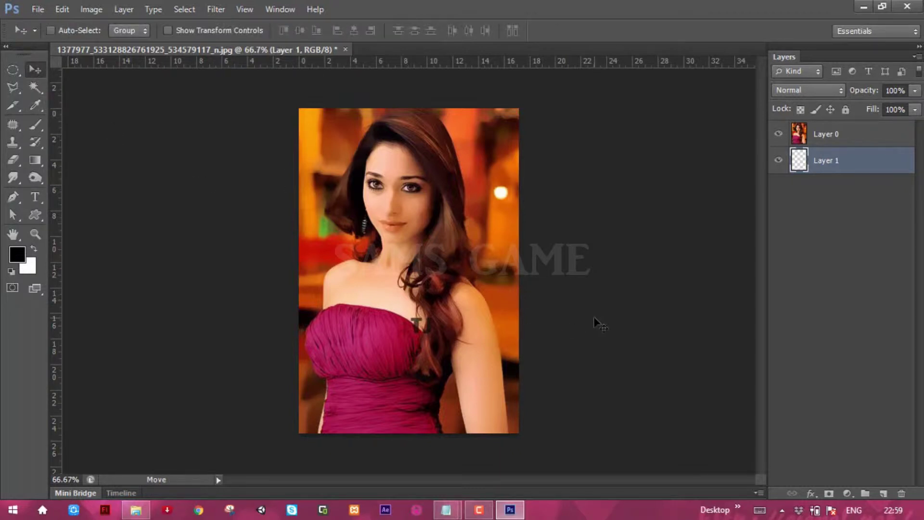
key("alt+BackSpace")
left_click(831, 135)
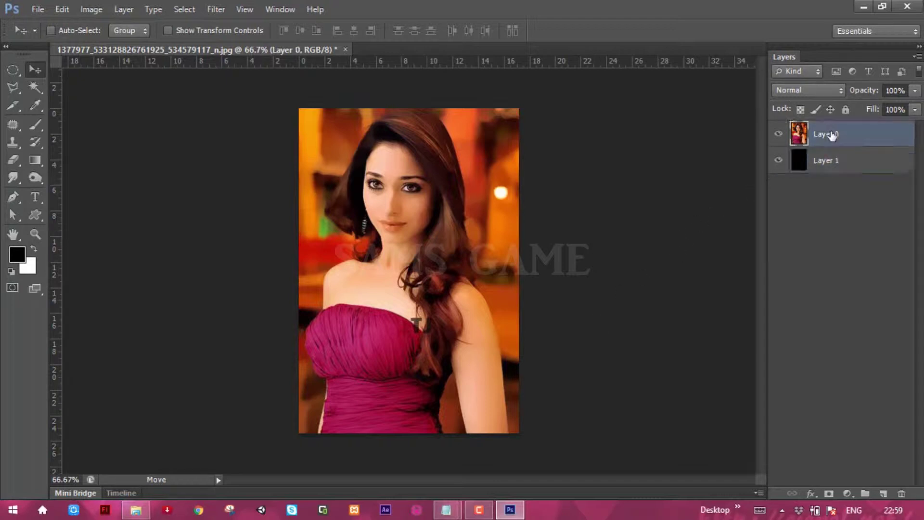
left_click(884, 493)
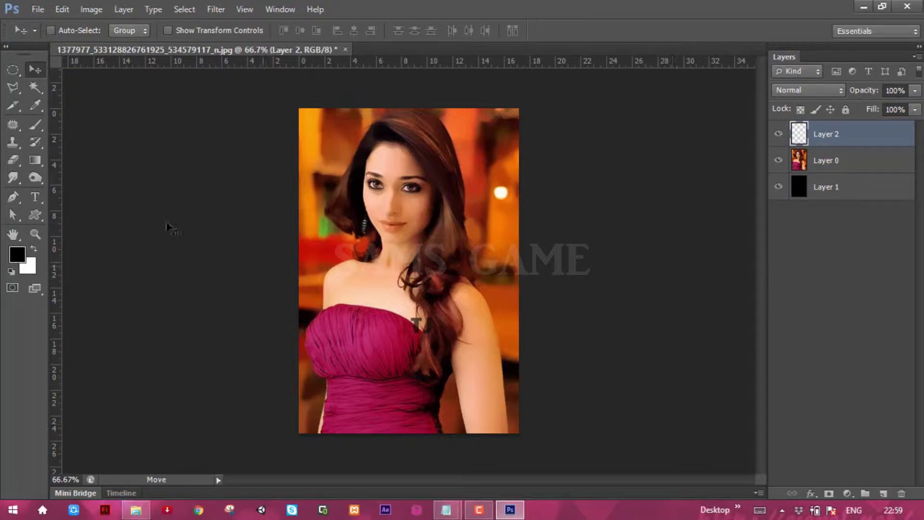
Fill a rectangular marquee square over the woman's face with black on Layer 2.
left_click(11, 71)
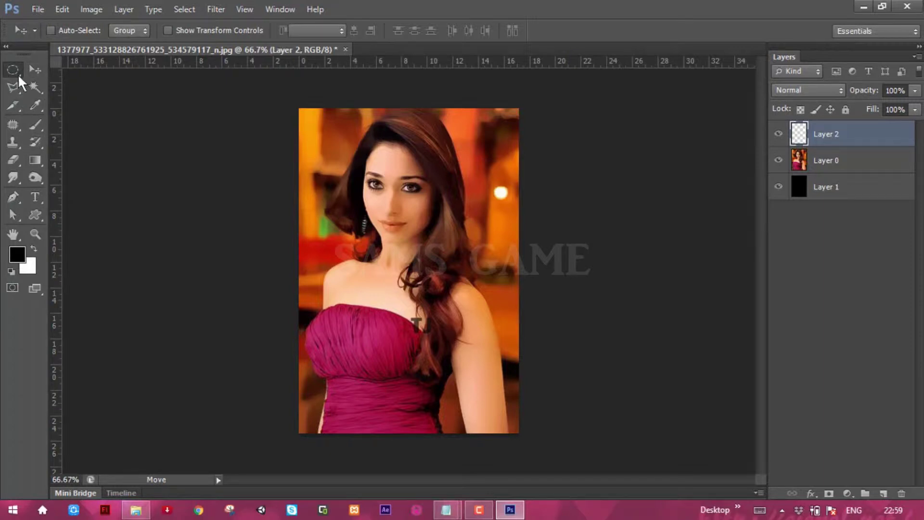
left_click(76, 68)
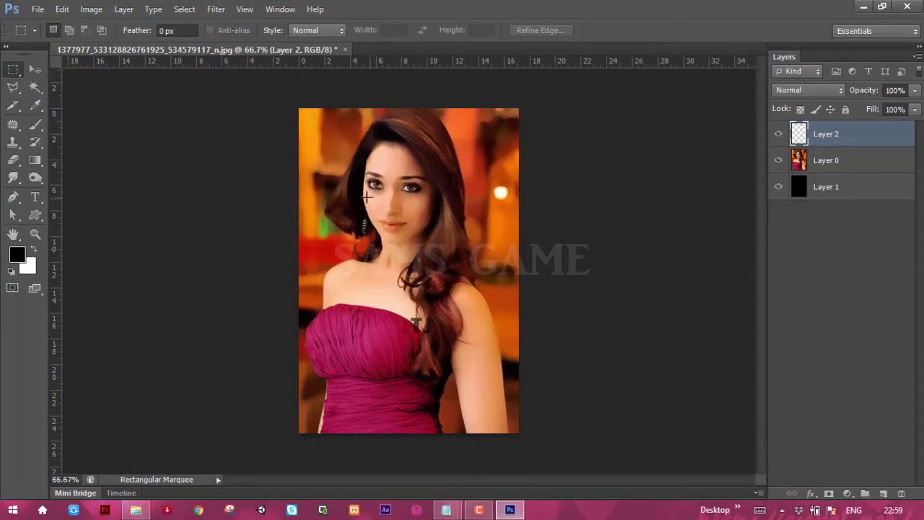
left_click_drag(404, 221, 461, 268)
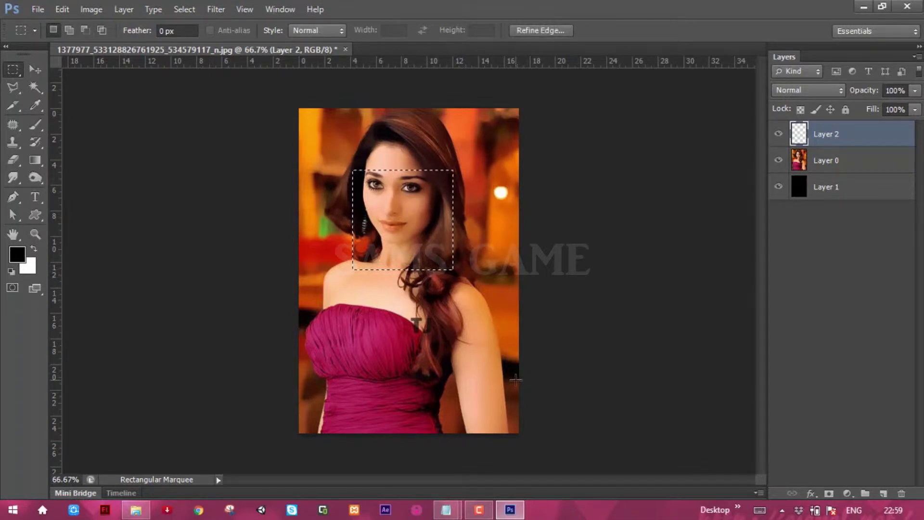
key("alt+BackSpace")
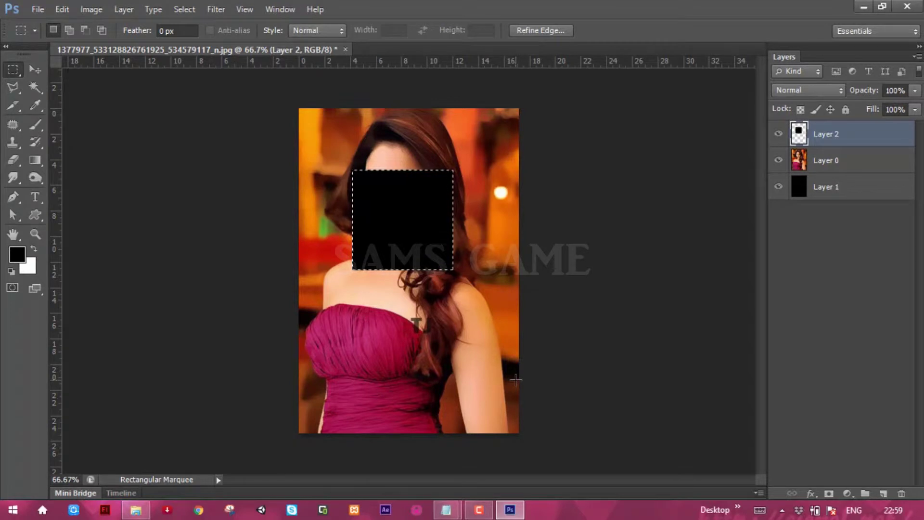
key("ctrl+d")
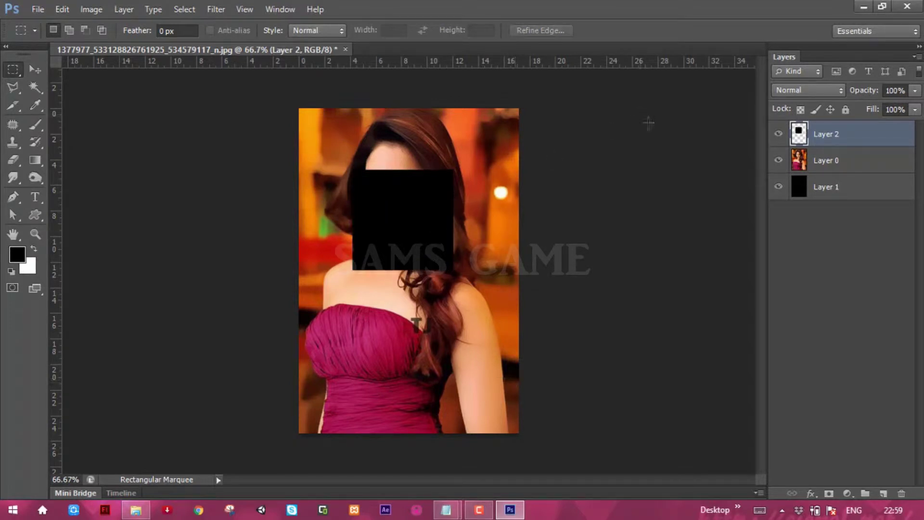
Duplicate Layer 2 as Layer 2 copy, fill its square white, and place it beneath Layer 2.
right_click(821, 137)
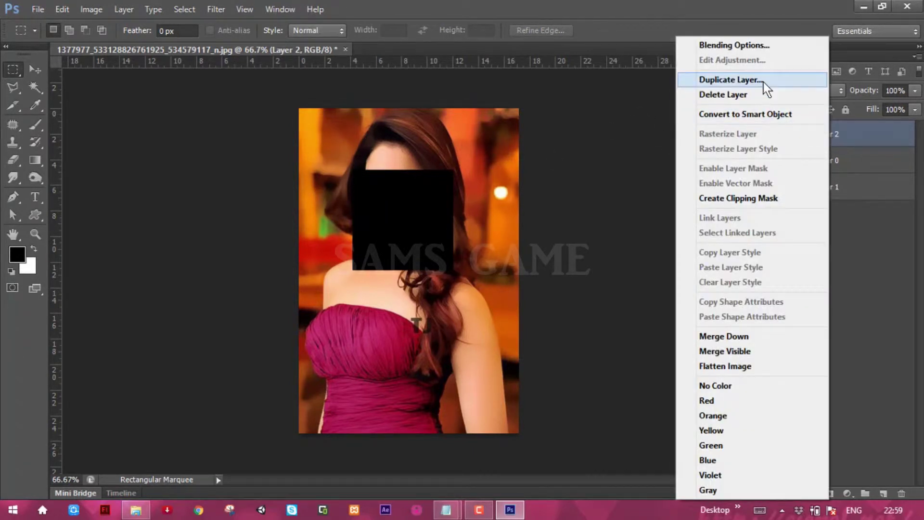
left_click(763, 82)
left_click(594, 150)
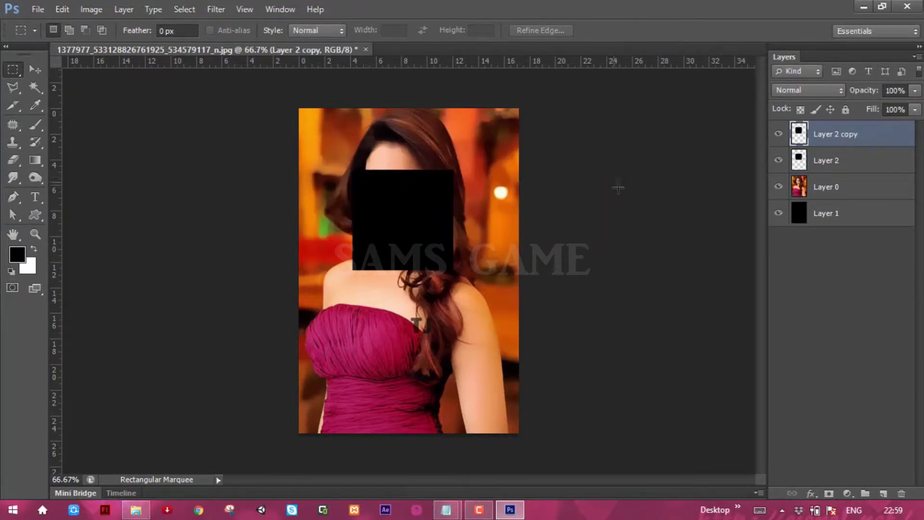
left_click(799, 140, "ctrl")
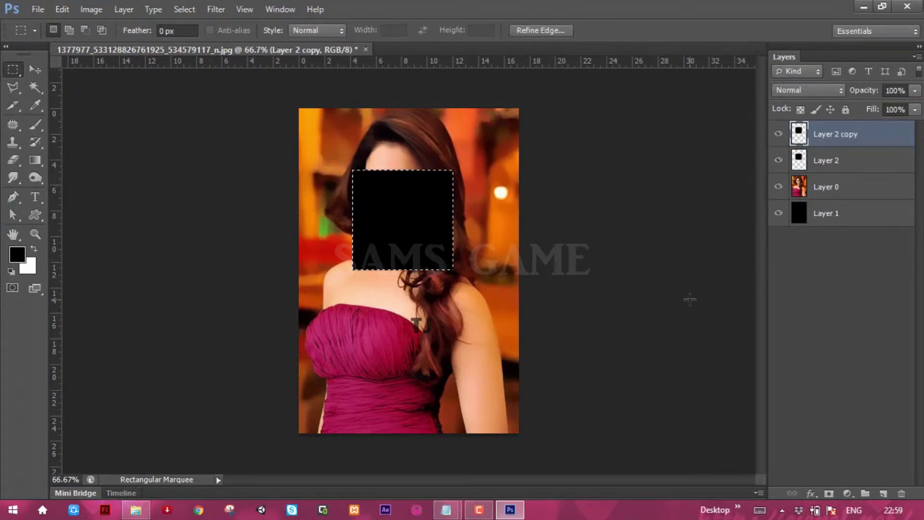
key("ctrl+BackSpace")
key("ctrl+d")
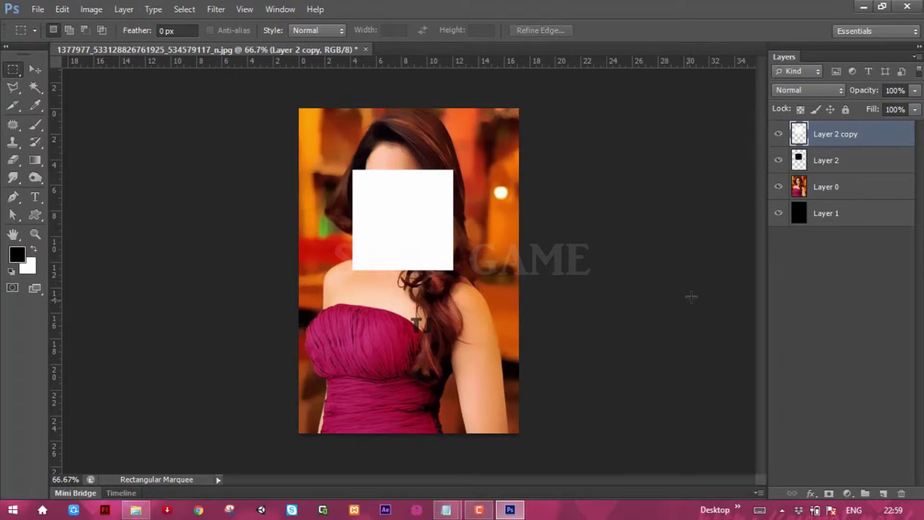
left_click_drag(805, 145, 824, 166)
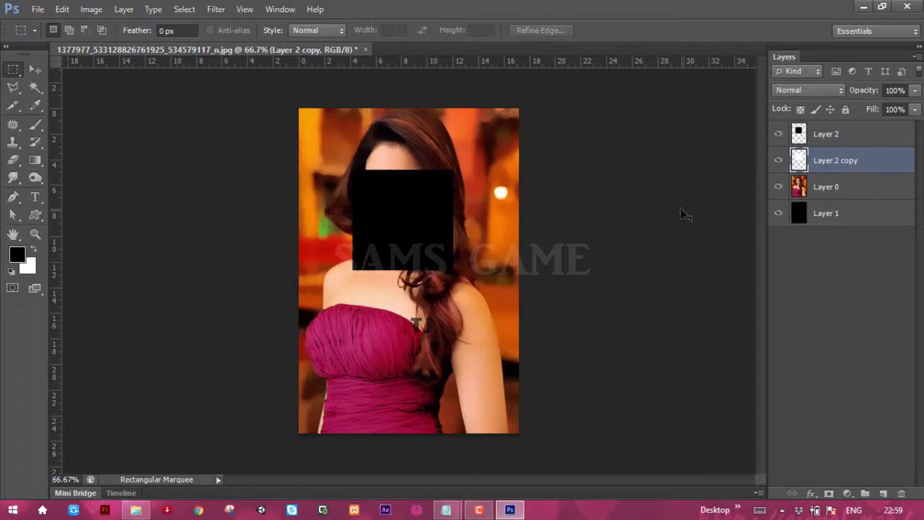
Enlarge the white square on Layer 2 copy slightly around its centre.
key("ctrl+t")
left_click_drag(453, 170, 458, 165)
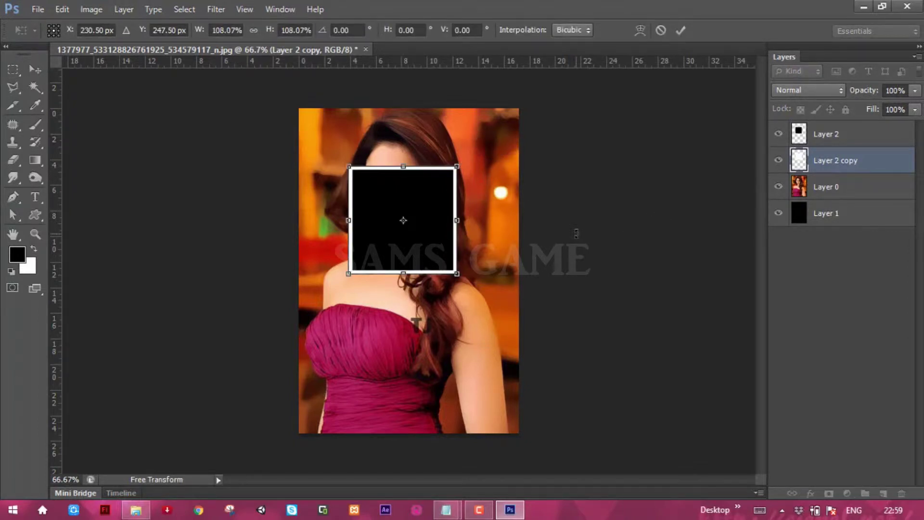
key("Return")
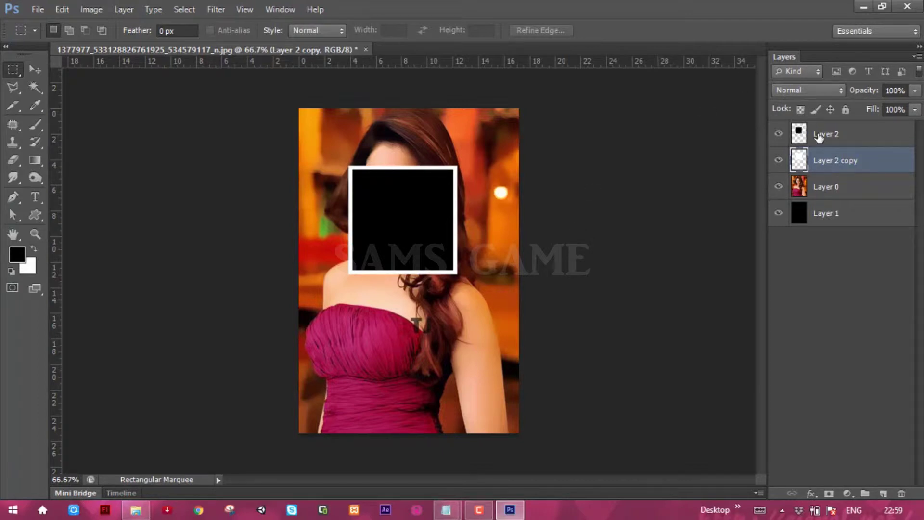
Move Layer 2 and Layer 2 copy below the portrait Layer 0.
left_click(819, 137)
left_click(821, 159, "ctrl")
left_click_drag(820, 135, 826, 195)
left_click(836, 137)
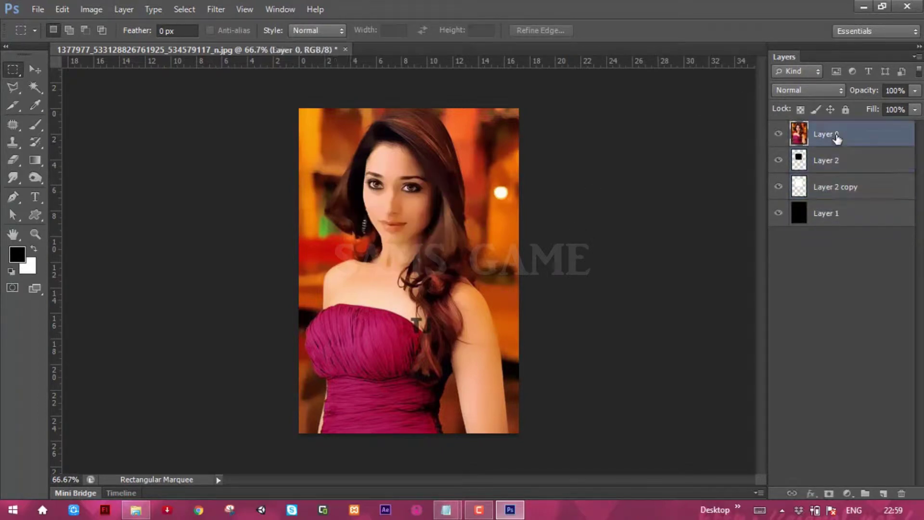
Clip the portrait Layer 0 to Layer 2's square with Create Clipping Mask.
left_click(800, 161, "ctrl")
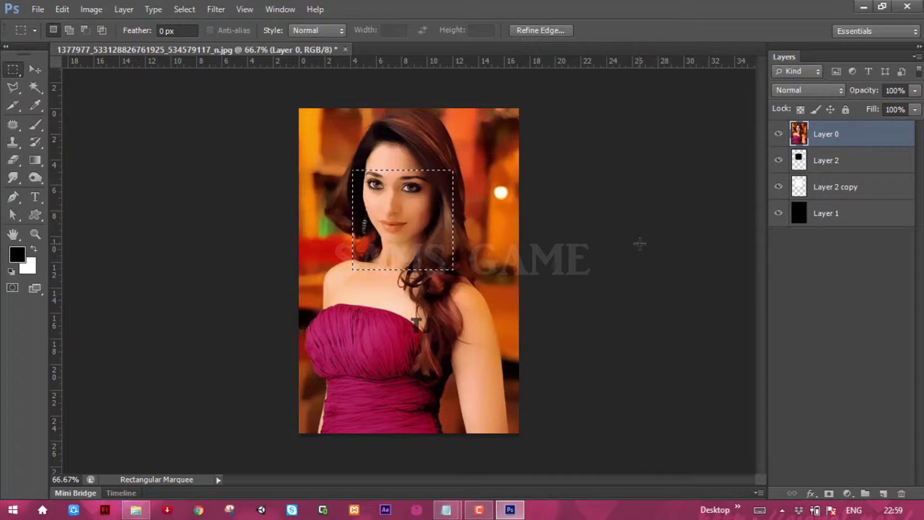
left_click(133, 9)
left_click(177, 183)
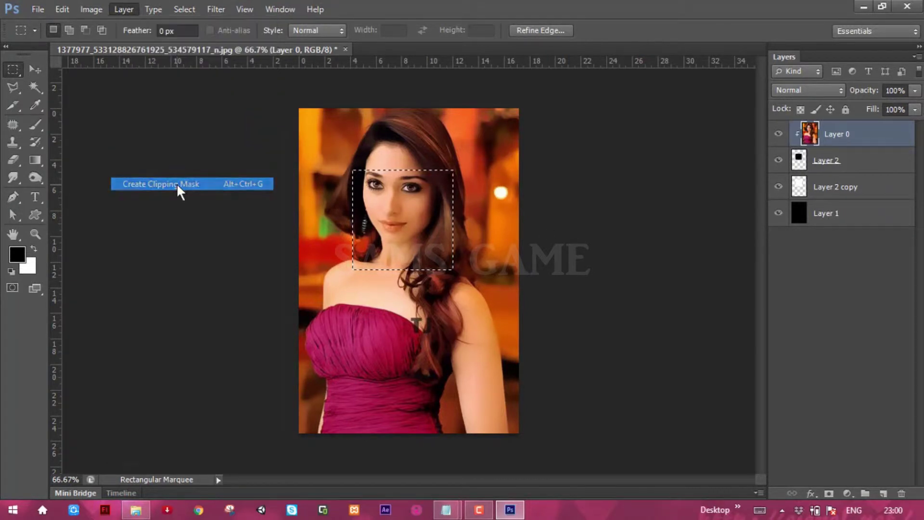
key("ctrl+d")
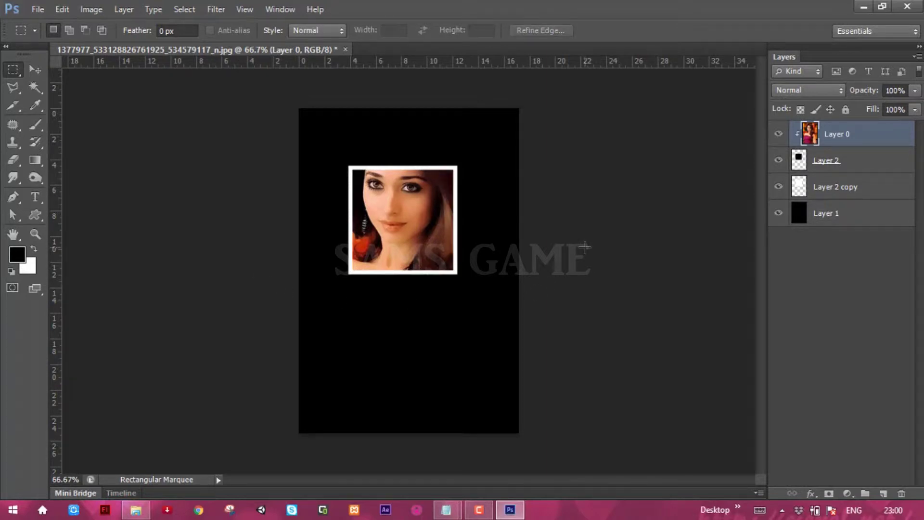
left_click(837, 191, "shift")
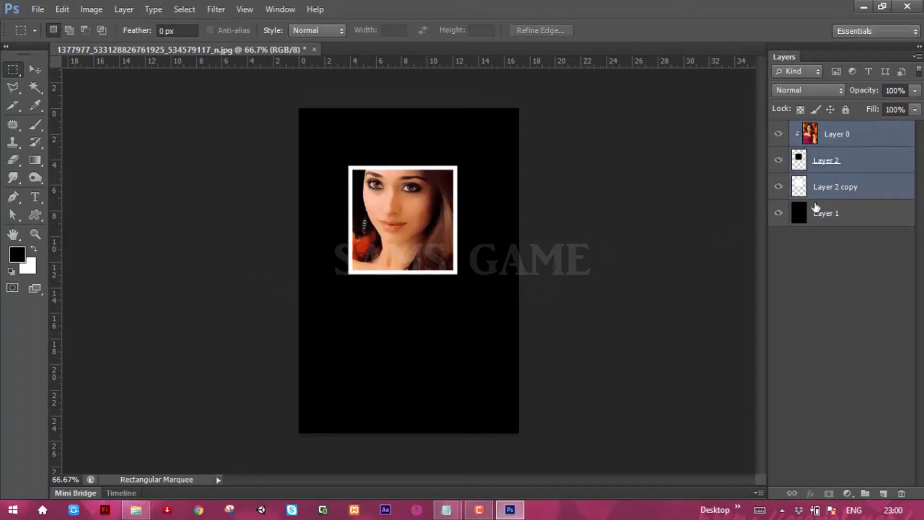
Group Layer 0, Layer 2 and Layer 2 copy into Group 1, then duplicate it as Group 1 copy.
left_click_drag(828, 133, 865, 493)
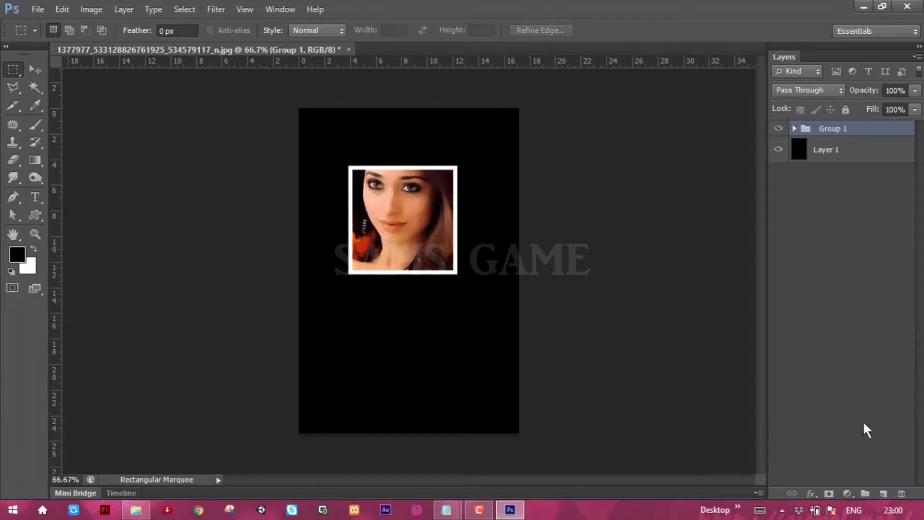
right_click(825, 133)
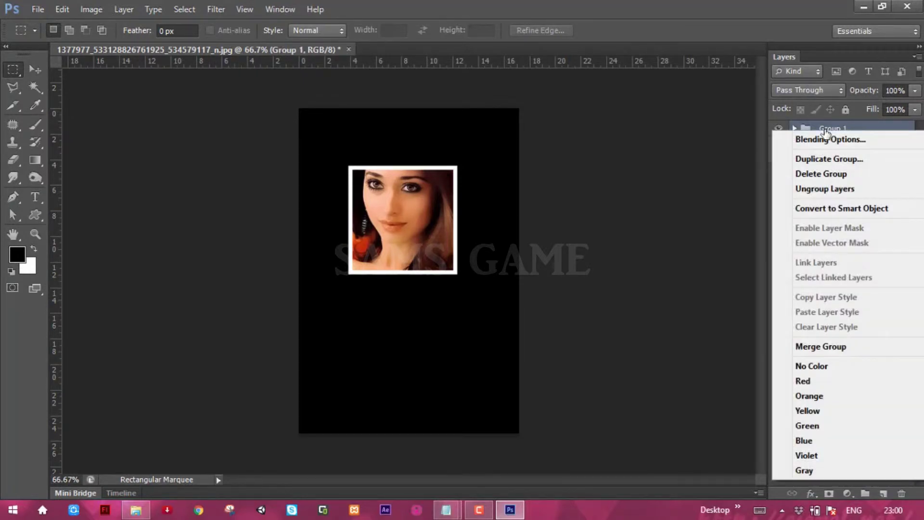
left_click(827, 159)
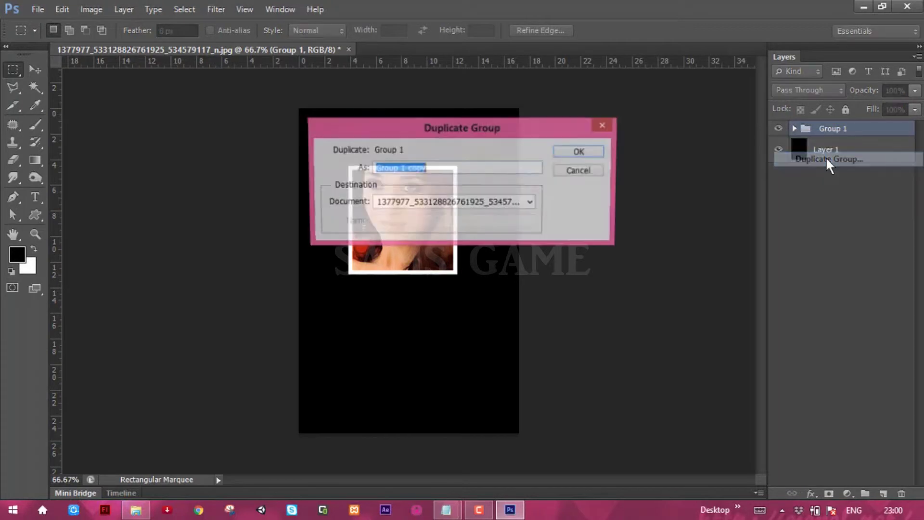
left_click(597, 151)
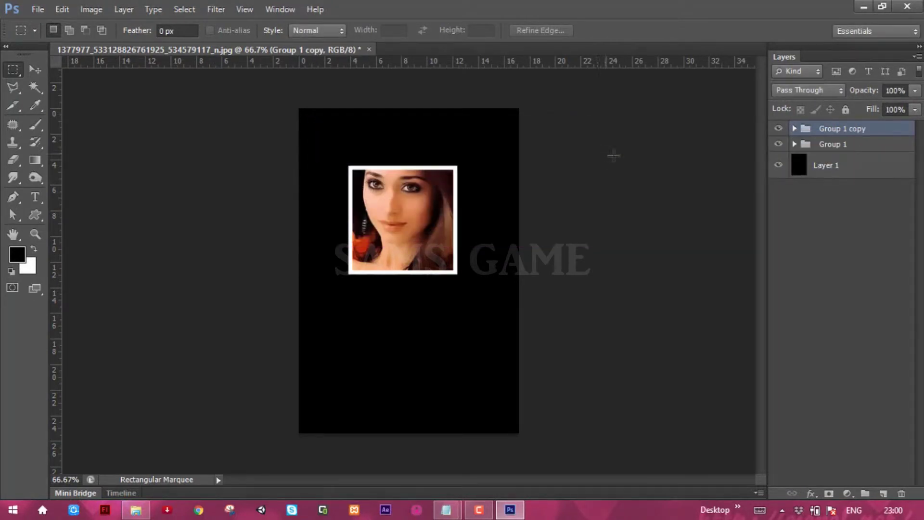
left_click(794, 129)
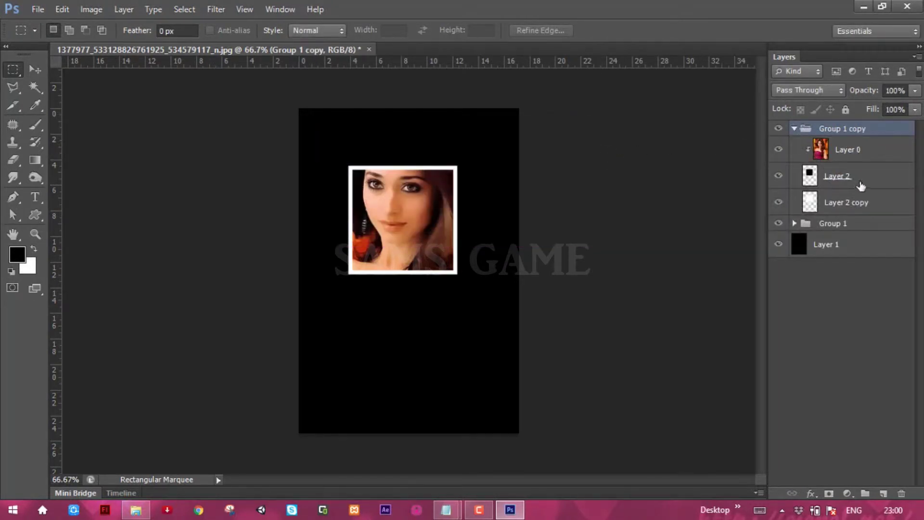
left_click(861, 185)
left_click(850, 208, "shift")
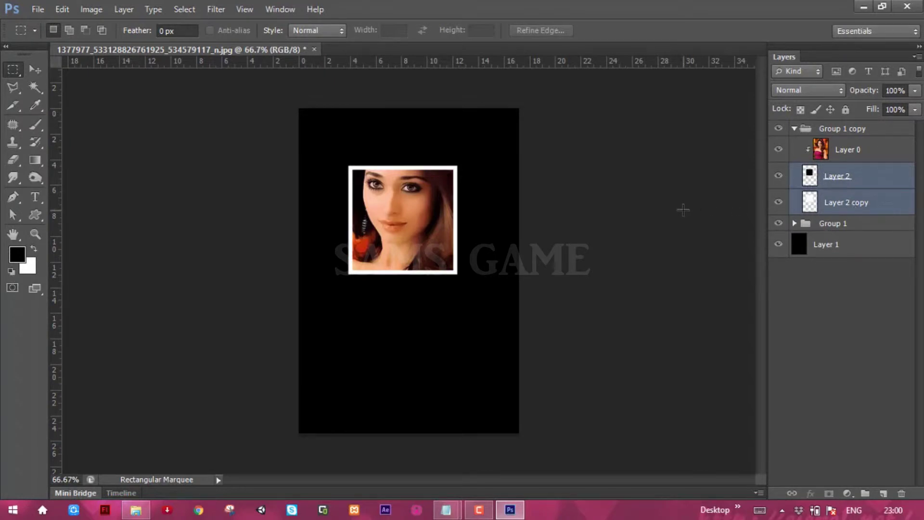
Move the copied frame below the first and rotate it about 42° into a diamond.
key("ctrl+t")
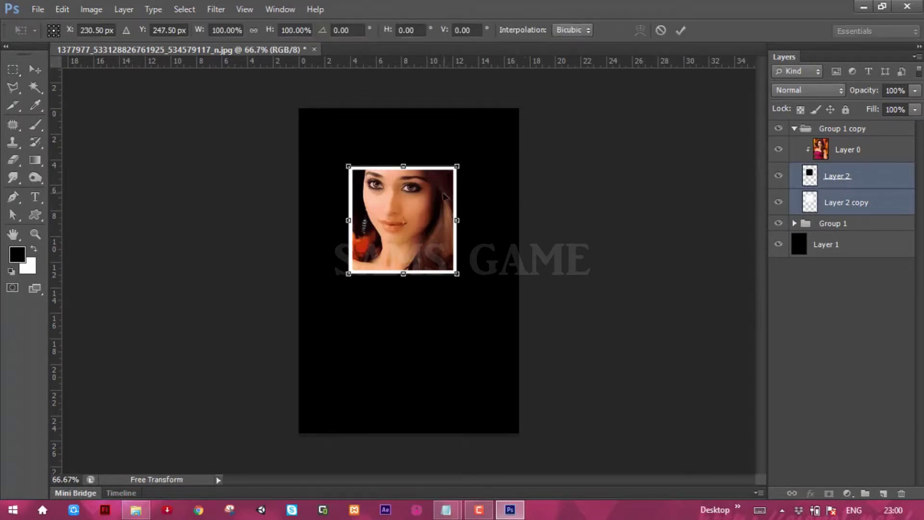
left_click_drag(444, 195, 429, 330)
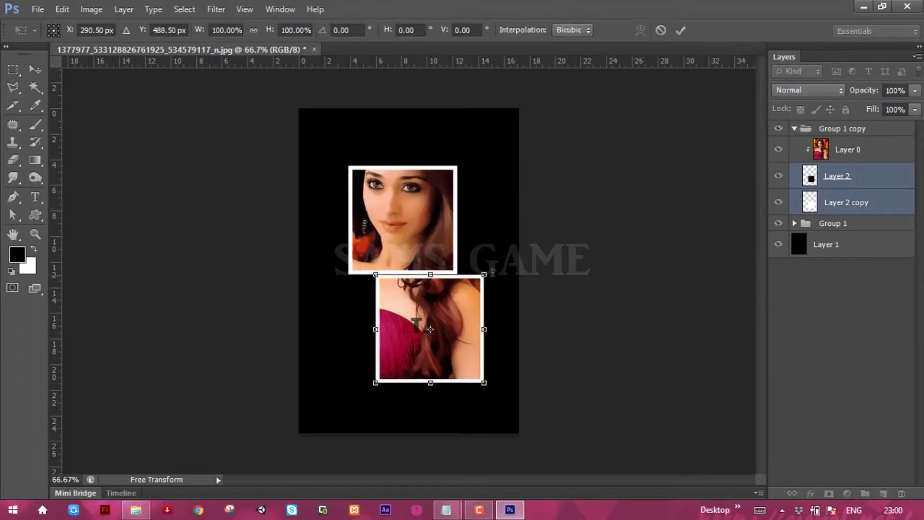
left_click_drag(499, 268, 522, 330)
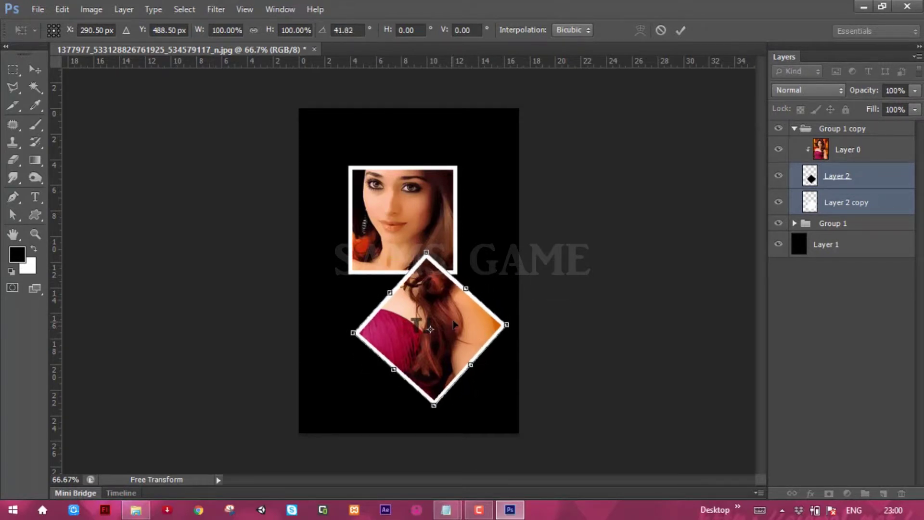
mouse_move(468, 316)
left_mouse_down()
mouse_move(487, 299)
mouse_move(462, 291)
mouse_move(460, 303)
left_mouse_up()
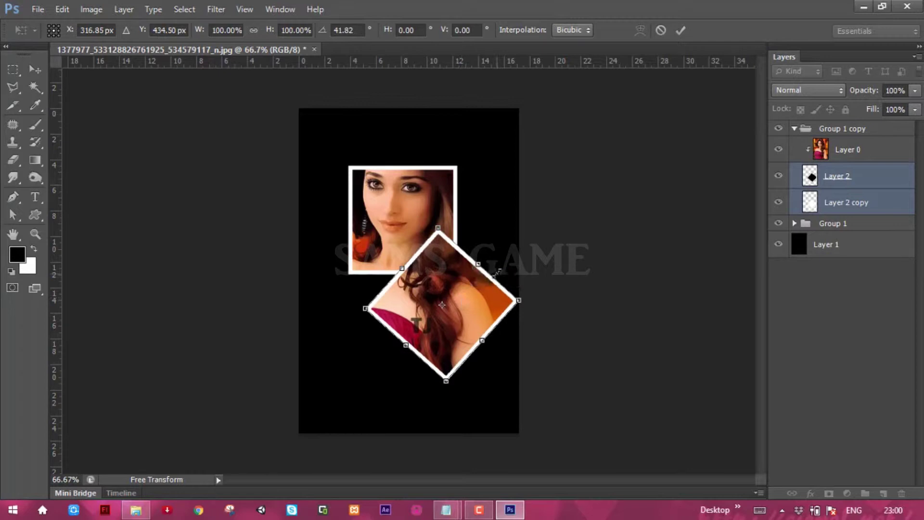
key("Return")
Duplicate Group 1 copy as Group 1 copy 2 and select its two frame layers.
left_click(856, 138)
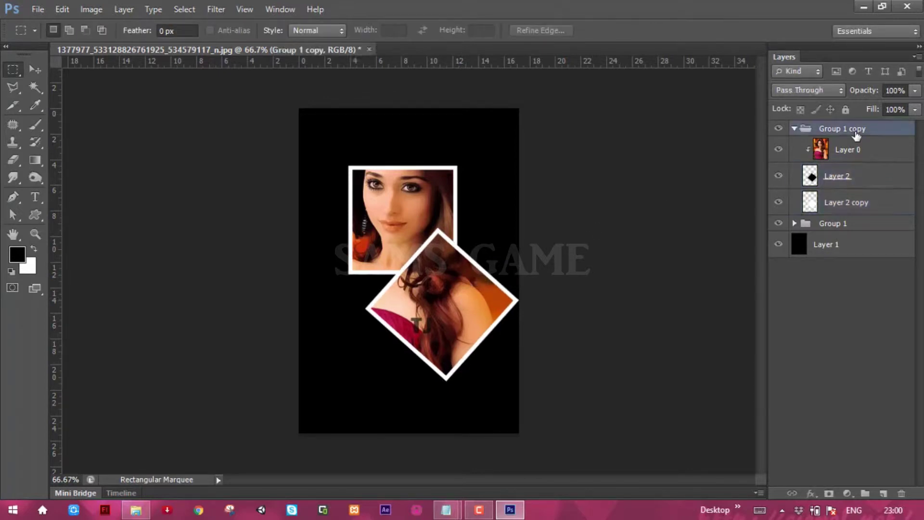
right_click(856, 135)
left_click(823, 163)
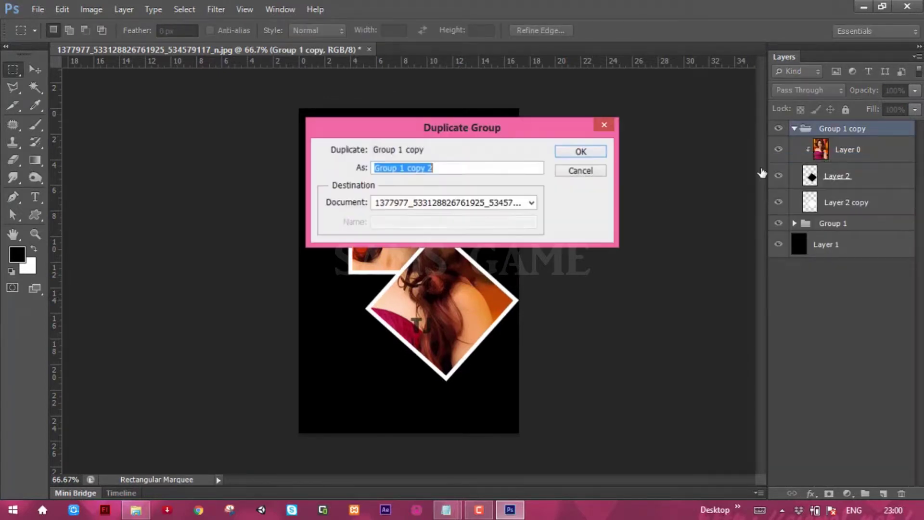
left_click(585, 151)
left_click(864, 176)
left_click(856, 202, "shift")
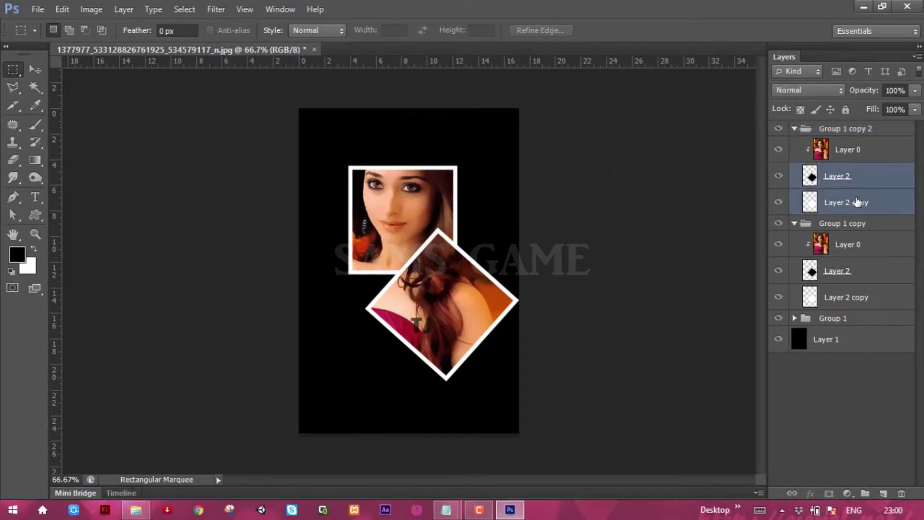
Move the third frame to the lower left and tilt it to about -58°.
key("ctrl+t")
left_click_drag(481, 270, 378, 300)
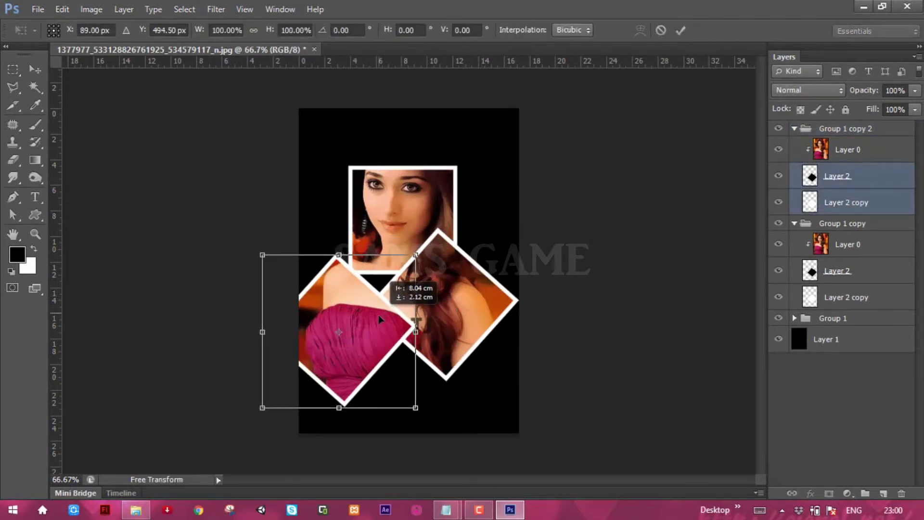
left_click_drag(420, 256, 271, 244)
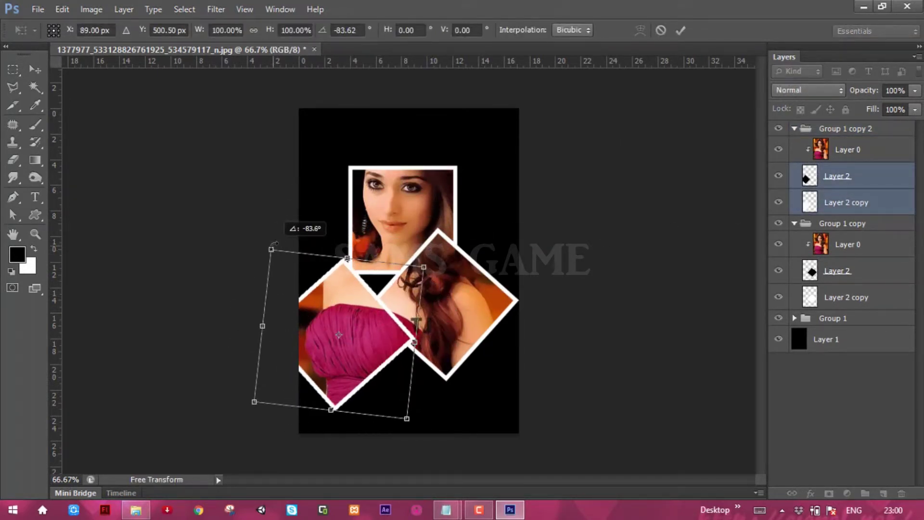
mouse_move(376, 315)
left_mouse_down()
mouse_move(393, 294)
mouse_move(400, 302)
mouse_move(388, 298)
left_mouse_up()
left_click_drag(452, 239, 436, 278)
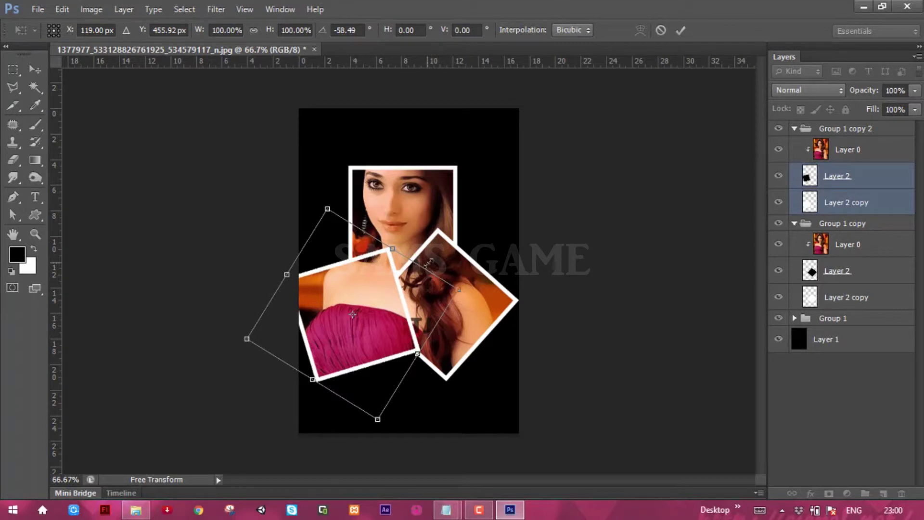
key("Return")
Duplicate Group 1 copy 2 as Group 1 copy 3 and select its frame layers.
key("m")
right_click(850, 134)
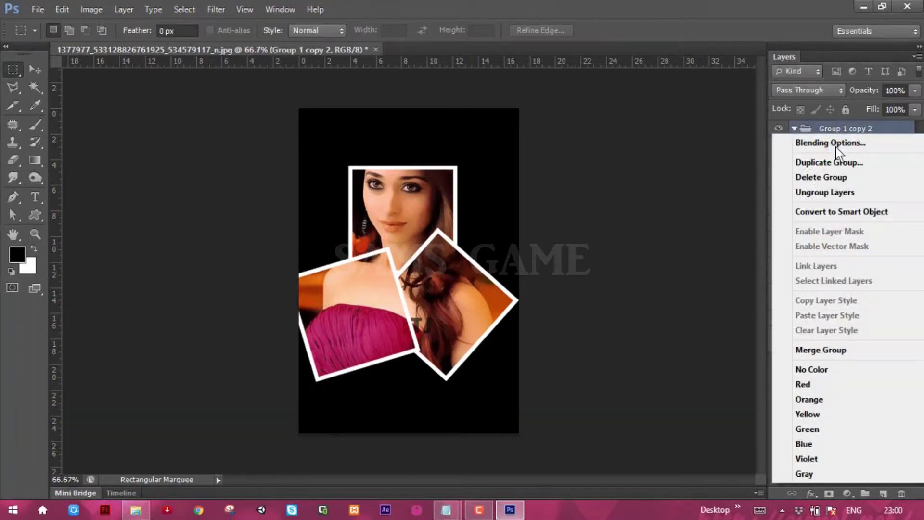
left_click(838, 162)
left_click(585, 152)
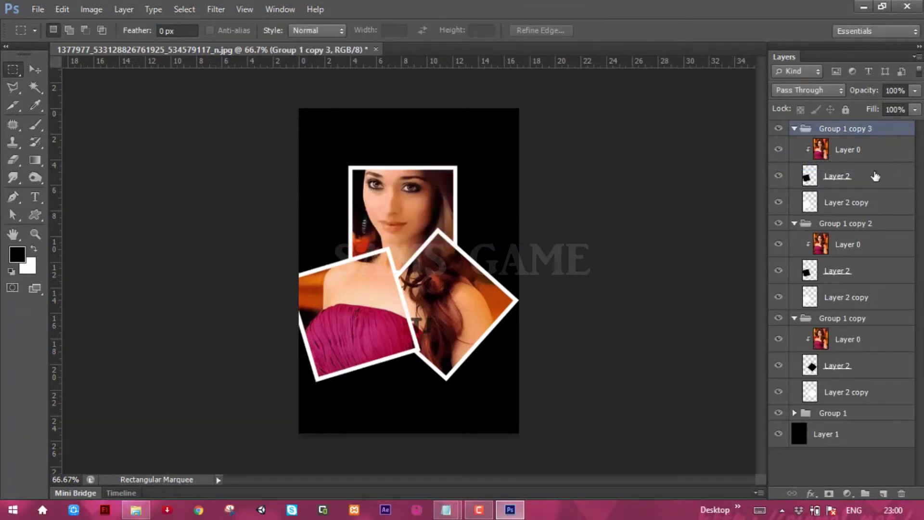
left_click(874, 176)
left_click(864, 205)
left_click(861, 181, "shift")
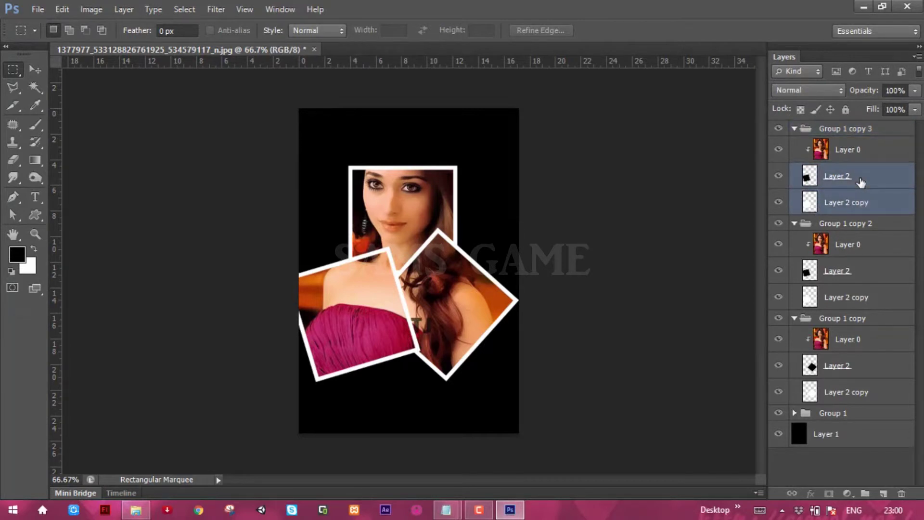
Move the fourth frame to the canvas bottom, tilted about 25°.
key("ctrl+t")
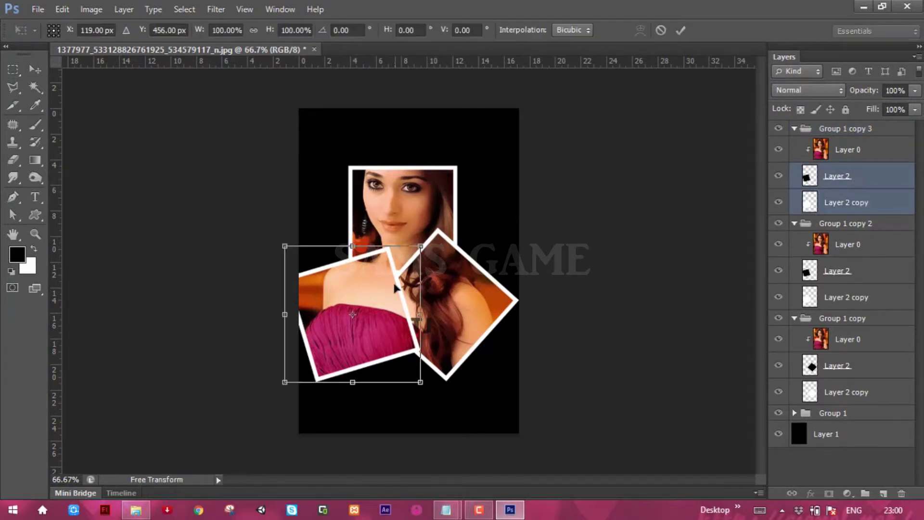
left_click_drag(381, 287, 440, 355)
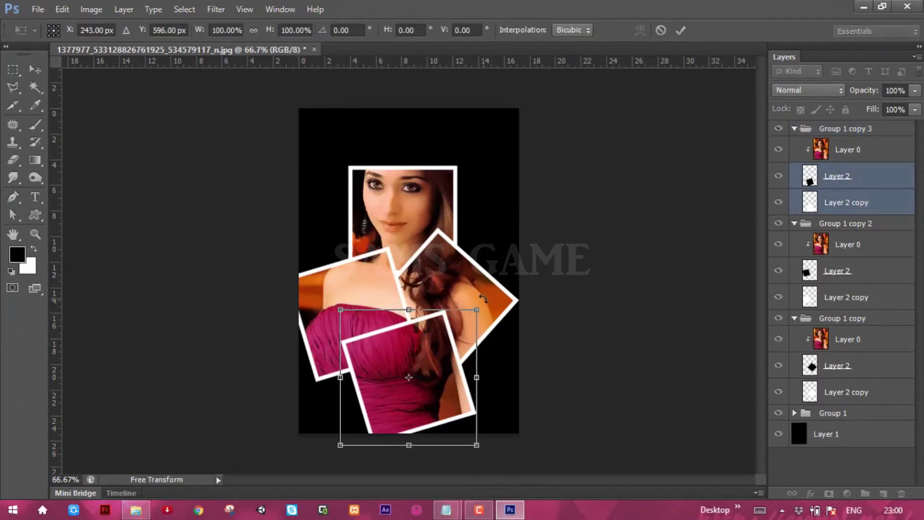
left_click_drag(483, 298, 510, 368)
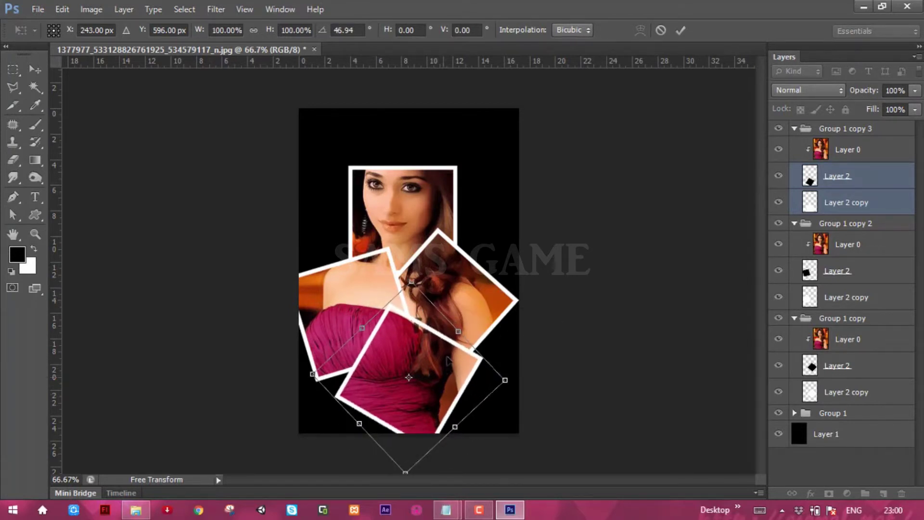
left_click_drag(447, 361, 416, 320)
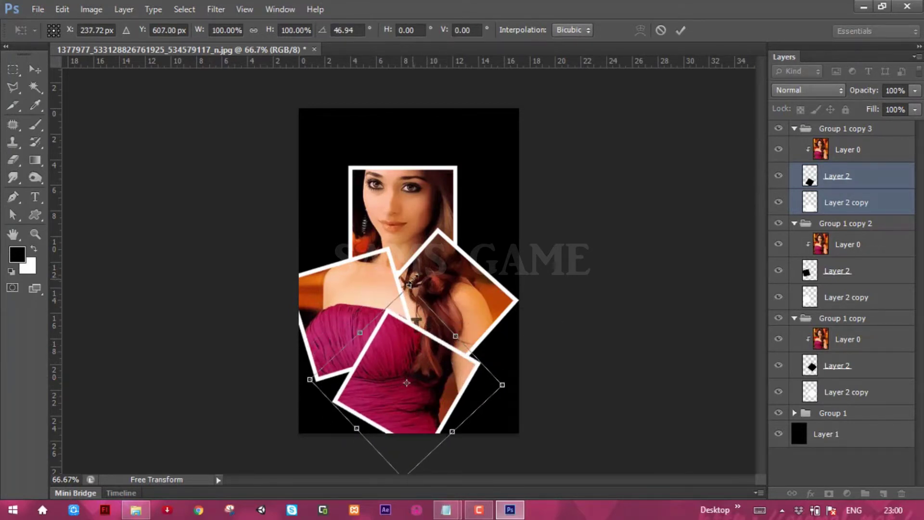
left_click_drag(418, 271, 371, 247)
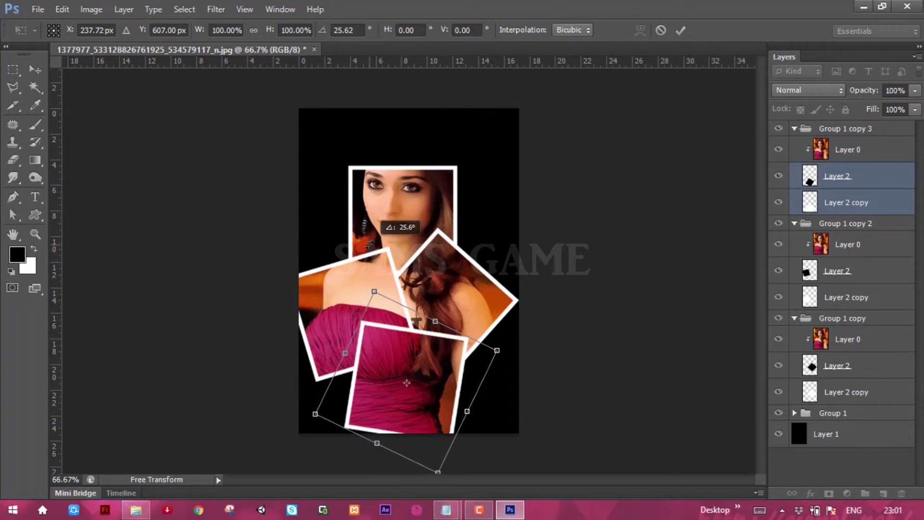
key("Return")
Duplicate Group 1 copy 3 to create Group 1 copy 4.
key("m")
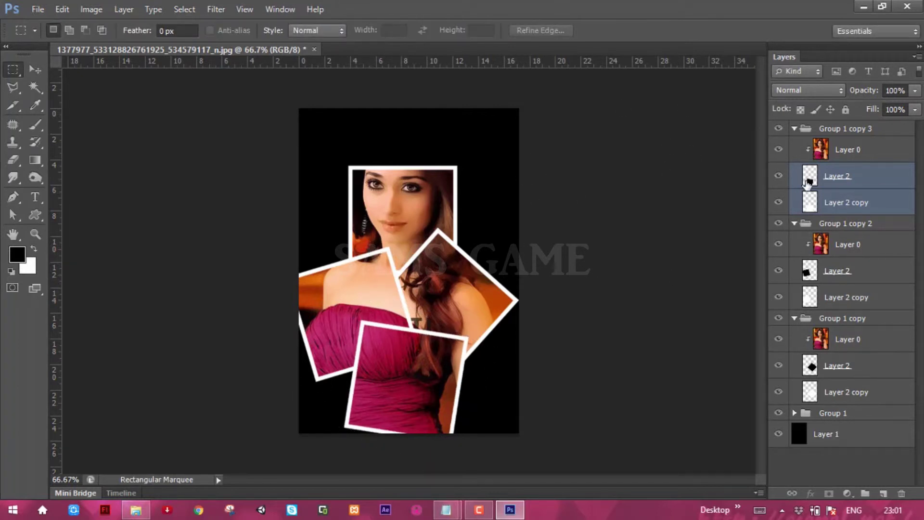
left_click(851, 129)
right_click(850, 129)
left_click(823, 155)
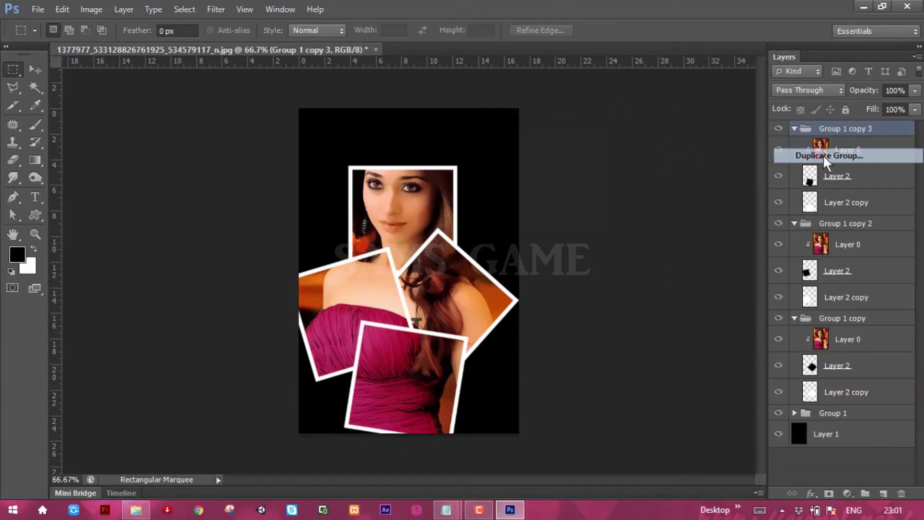
left_click(587, 151)
Move the new frame's Layer 2 and copy to the top, rotated about 43° over the face.
left_click(867, 180)
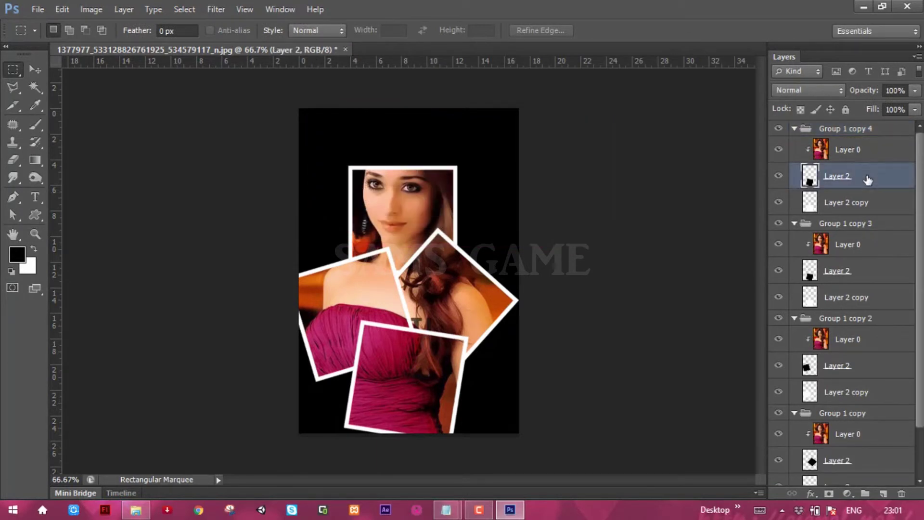
left_click(869, 205, "shift")
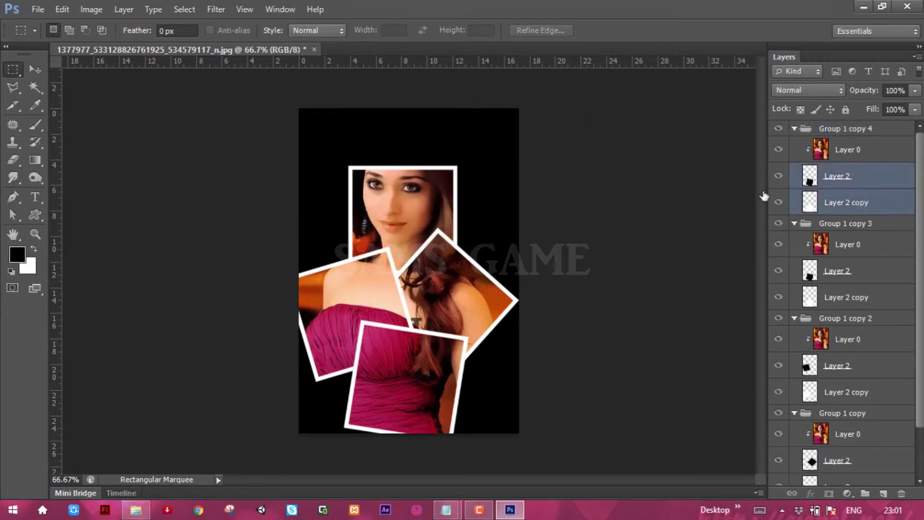
key("ctrl+t")
left_click_drag(421, 347, 405, 113)
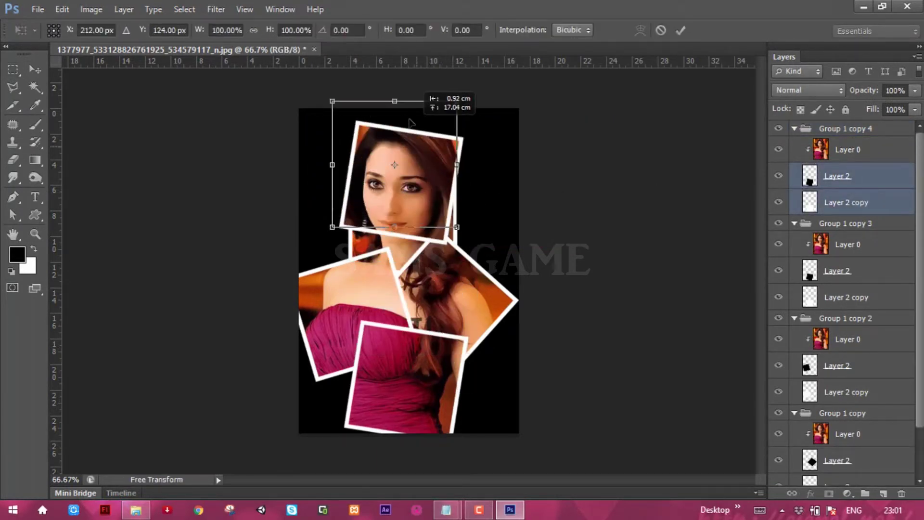
left_click_drag(471, 80, 508, 153)
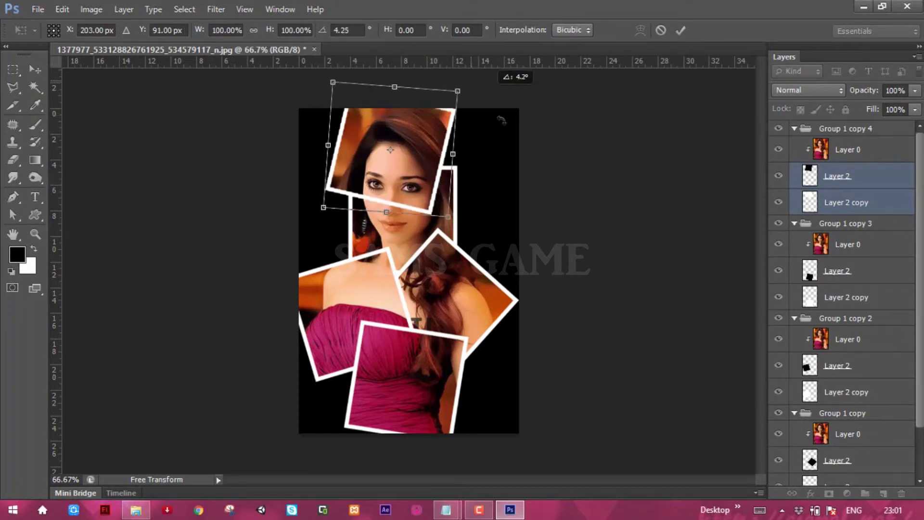
left_click_drag(439, 150, 484, 155)
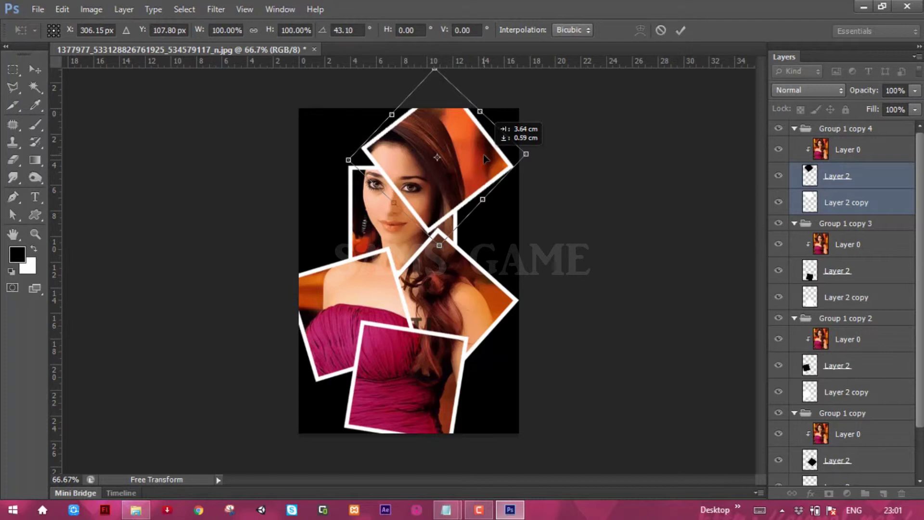
mouse_move(485, 159)
left_mouse_down()
mouse_move(440, 166)
mouse_move(440, 153)
mouse_move(397, 154)
mouse_move(481, 154)
left_mouse_up()
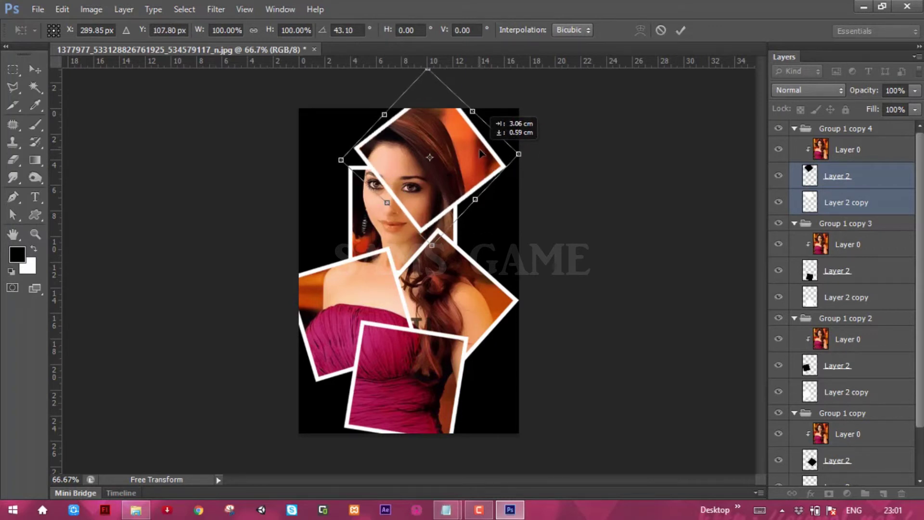
left_click_drag(483, 154, 480, 153)
key("Return")
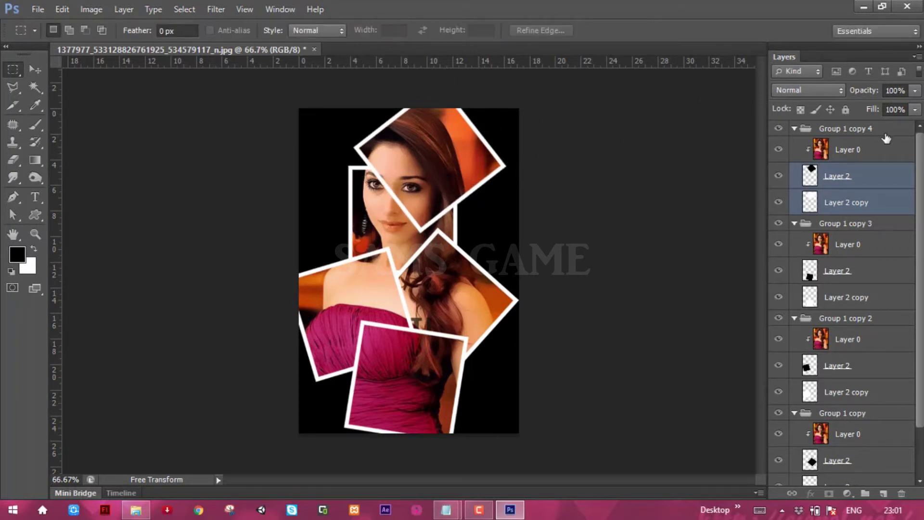
Duplicate Group 1 copy 4 to create Group 1 copy 5.
left_click(878, 130)
right_click(878, 131)
left_click(840, 155)
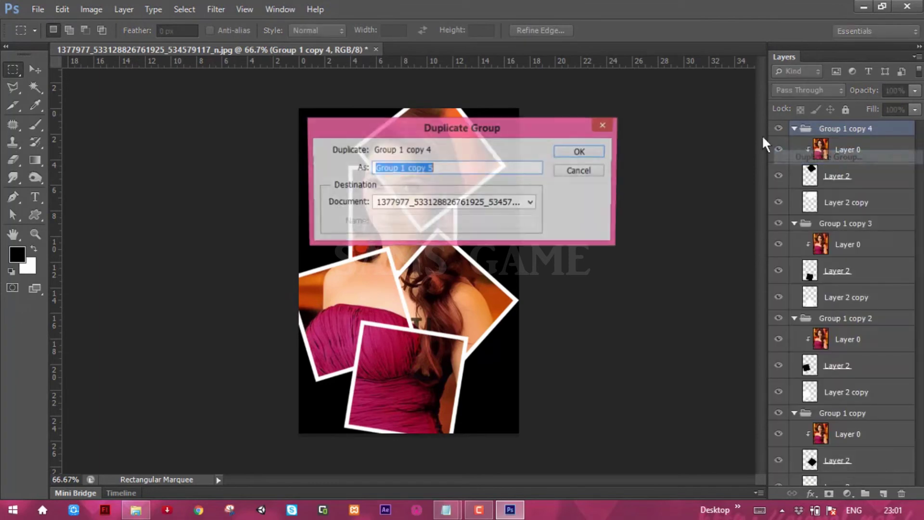
left_click(587, 149)
Move the newest frame to the upper-left corner, tilted about 55°.
left_click(881, 175)
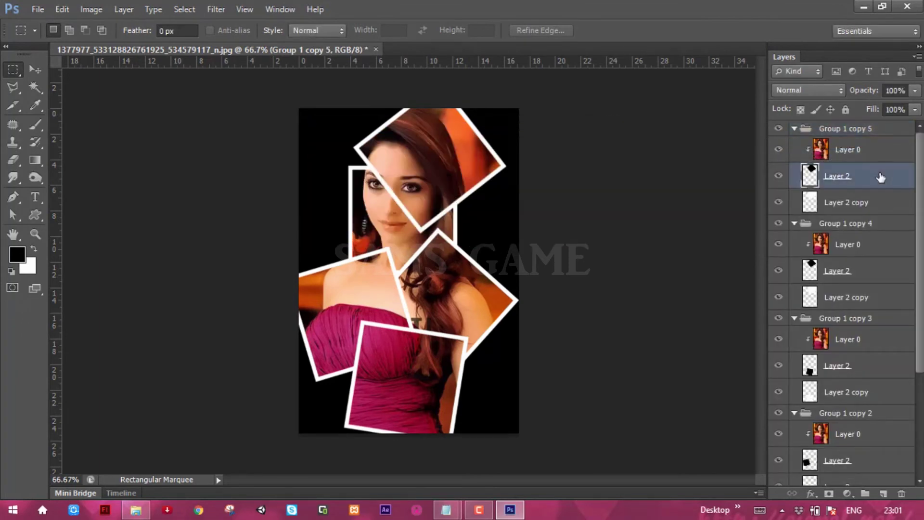
left_click(863, 203, "shift")
key("ctrl+t")
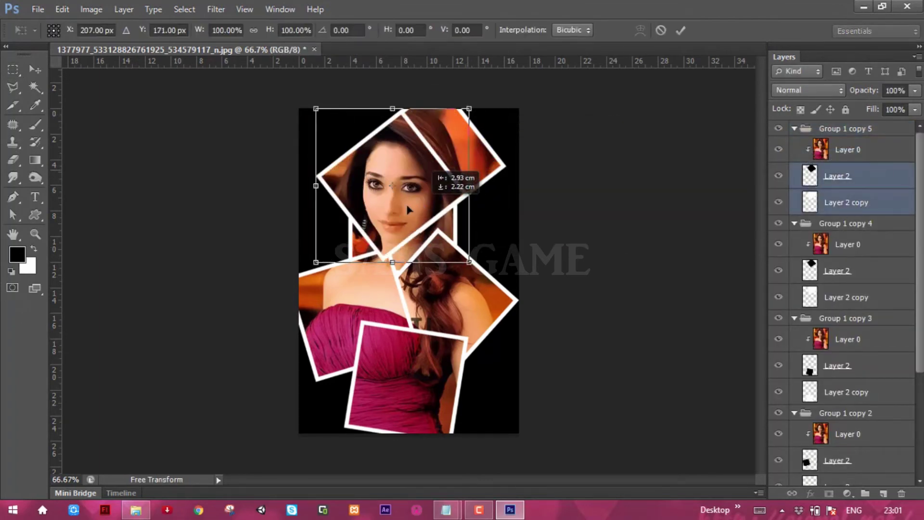
left_click_drag(462, 159, 370, 209)
left_click_drag(436, 129, 450, 236)
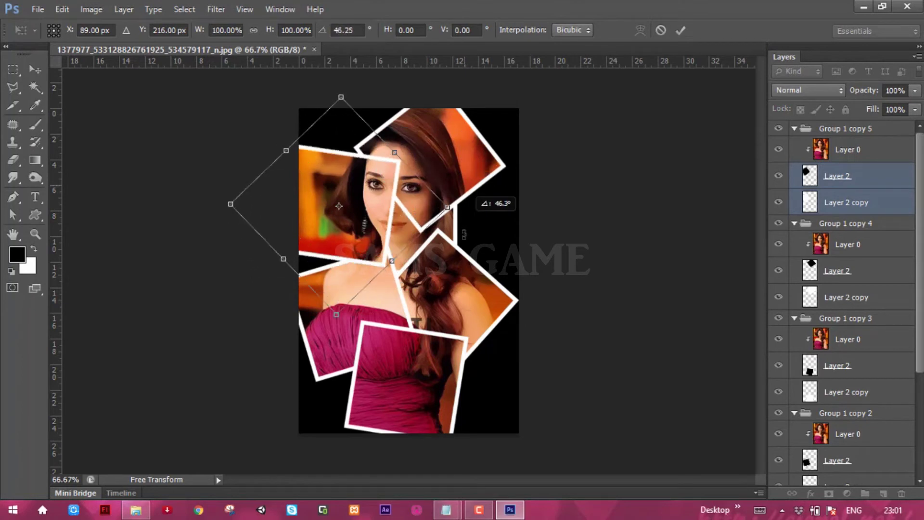
mouse_move(393, 182)
left_mouse_down()
mouse_move(389, 161)
mouse_move(417, 196)
mouse_move(382, 129)
mouse_move(360, 112)
mouse_move(366, 128)
left_mouse_up()
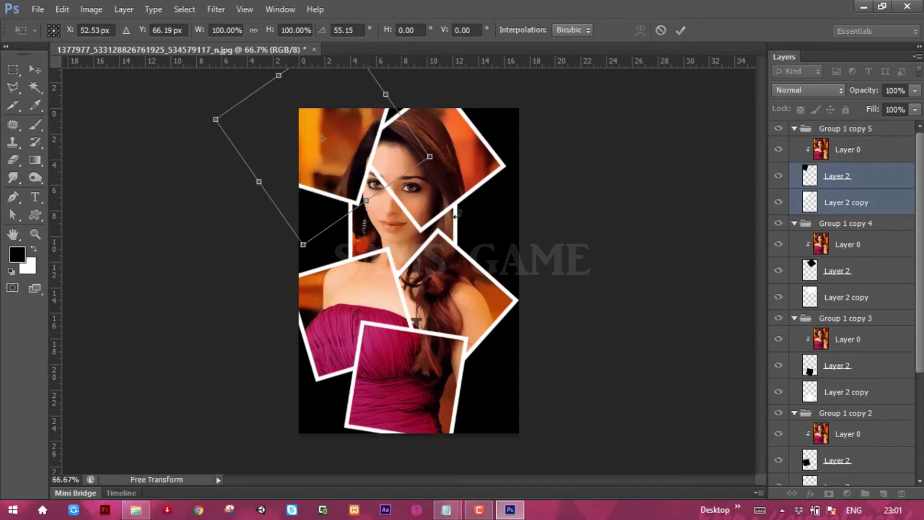
key("Return")
key("m")
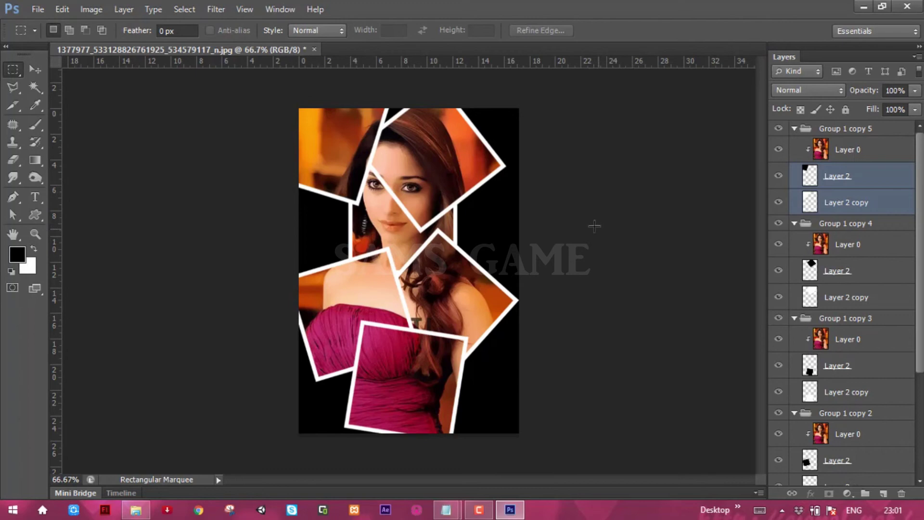
Preview the six-frame collage in Full Screen Mode against black, zoomed in.
key("f")
key("f")
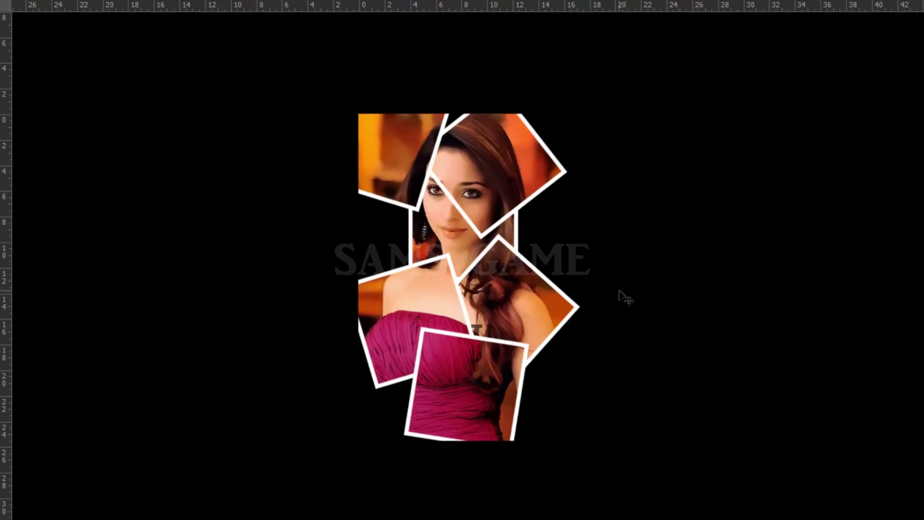
key("ctrl+plus")
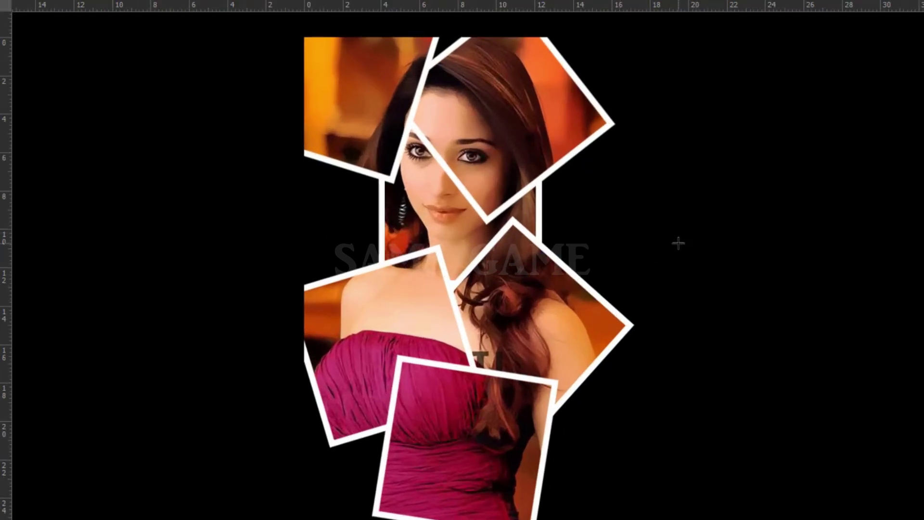